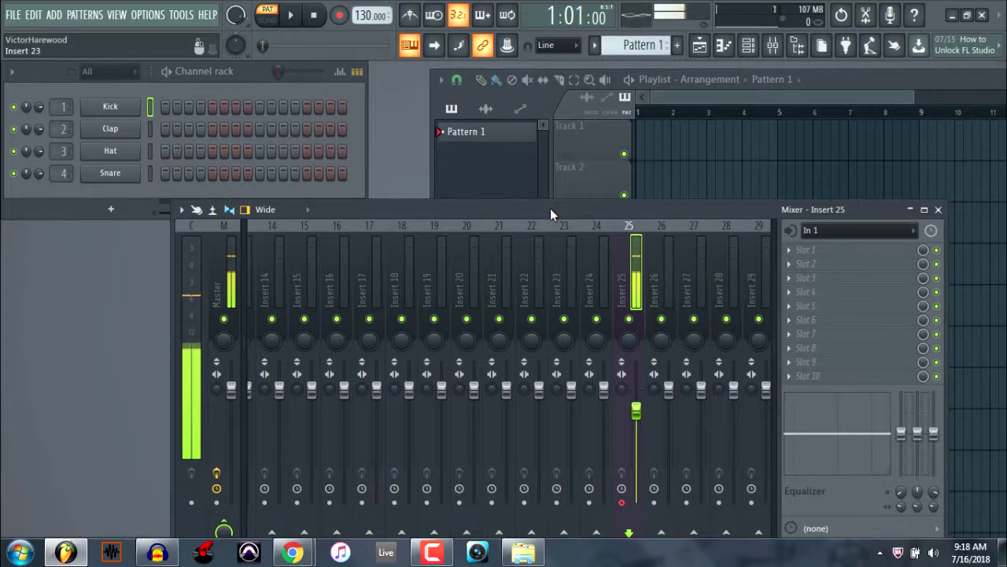
- Add kick hits on steps 1, 5 and 9 and clap hits on steps 5 and 13
{"action": "left_click", "coordinate": [165, 107]}
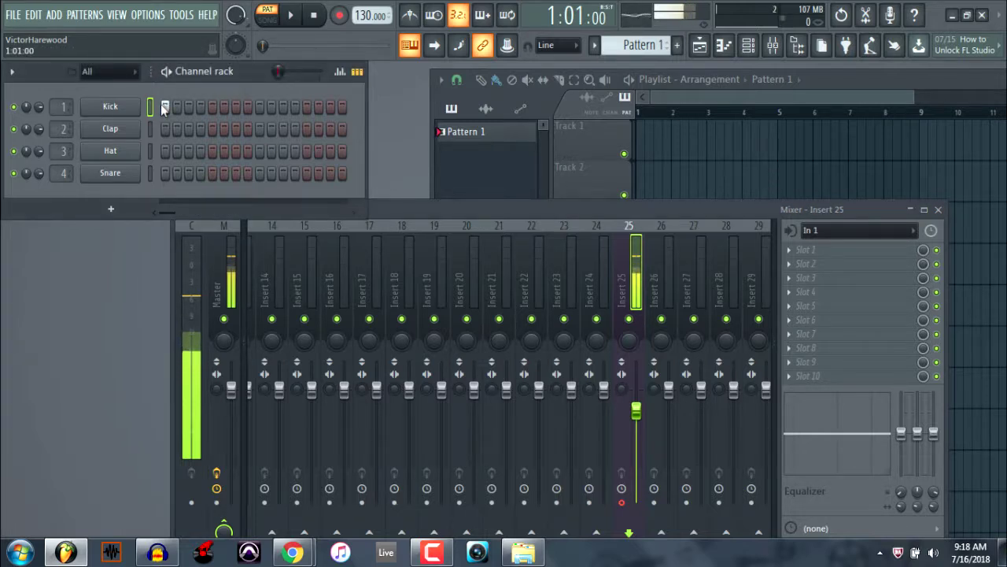
{"action": "left_click", "coordinate": [212, 107]}
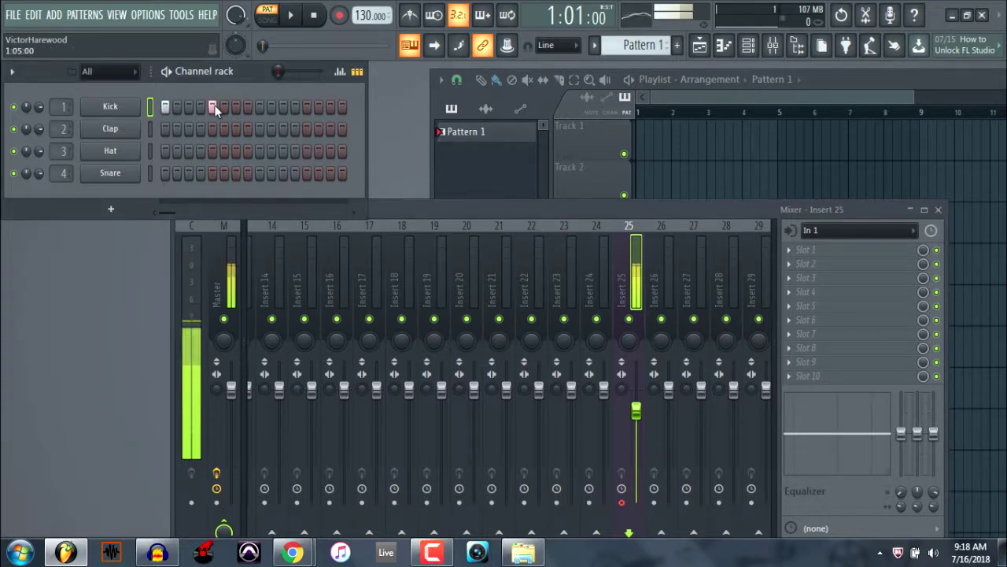
{"action": "left_click", "coordinate": [259, 107]}
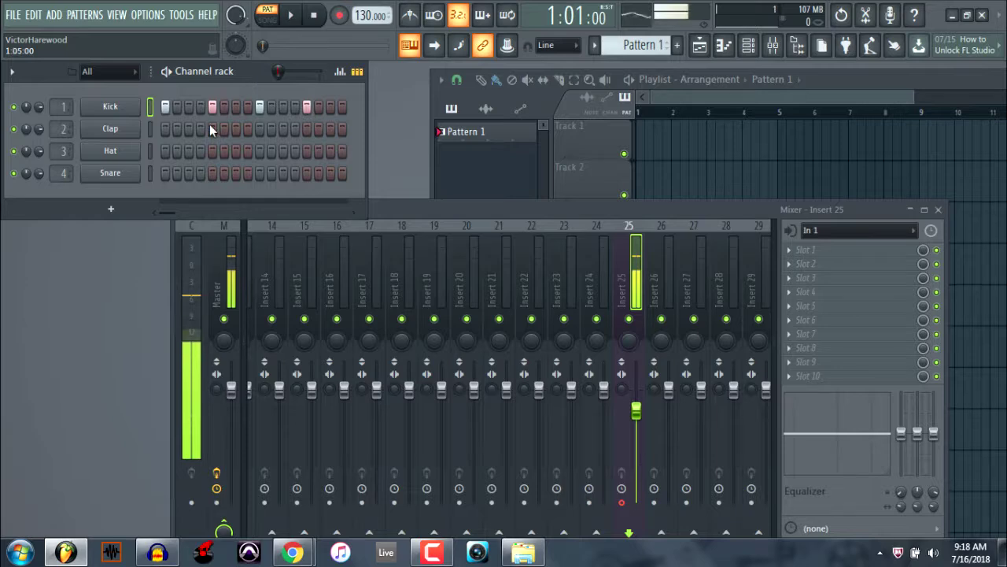
{"action": "left_click", "coordinate": [212, 129]}
{"action": "left_click", "coordinate": [306, 130]}
- Fill every second Hat step, add snare hits on steps 16 and 7, and start playback
{"action": "right_click", "coordinate": [111, 150]}
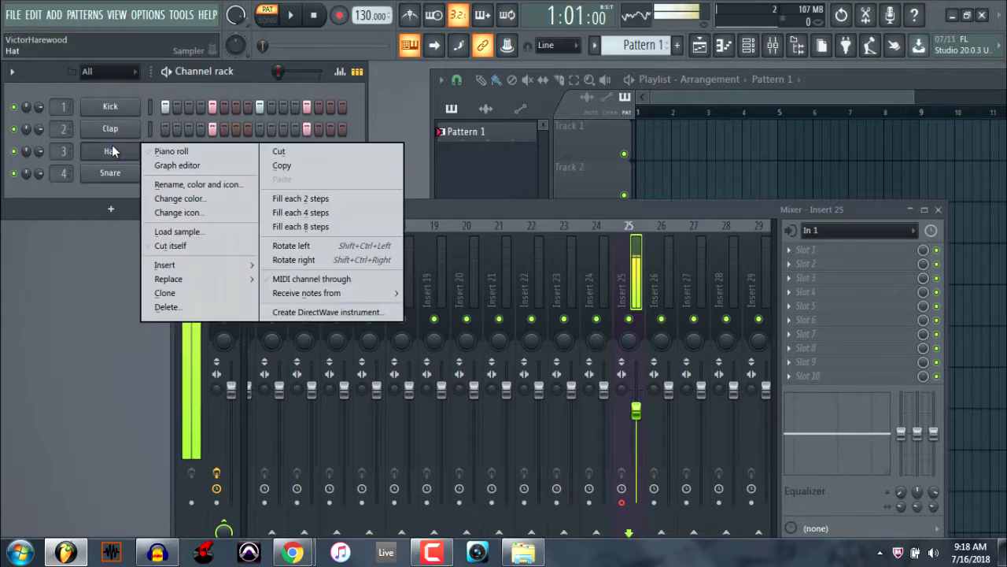
{"action": "left_click", "coordinate": [300, 198]}
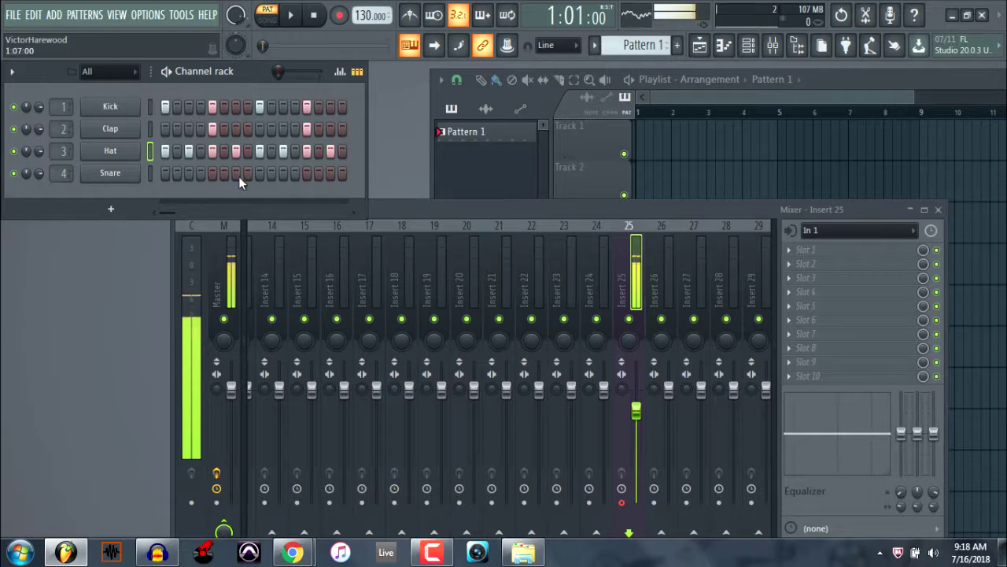
{"action": "left_click", "coordinate": [340, 174]}
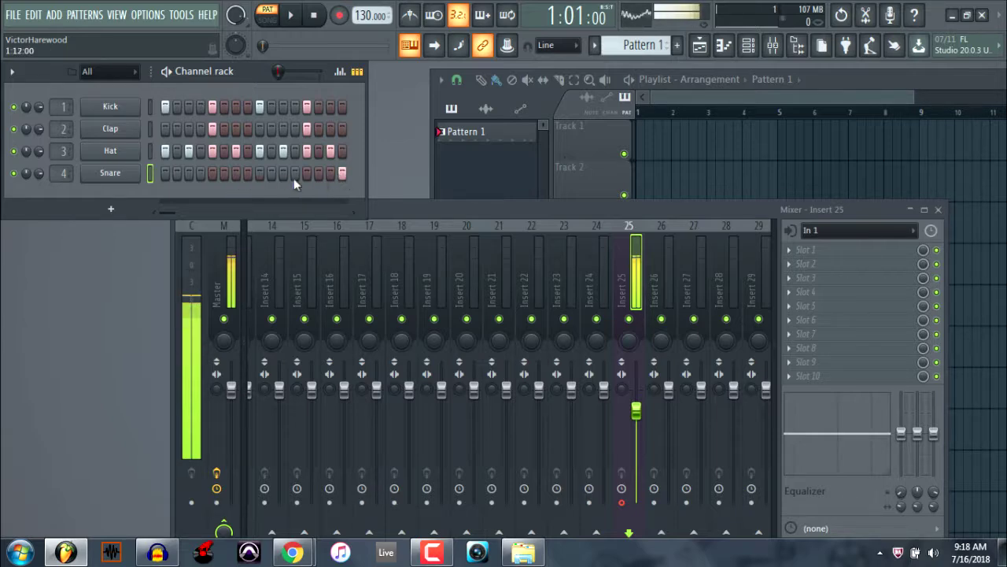
{"action": "left_click", "coordinate": [236, 173]}
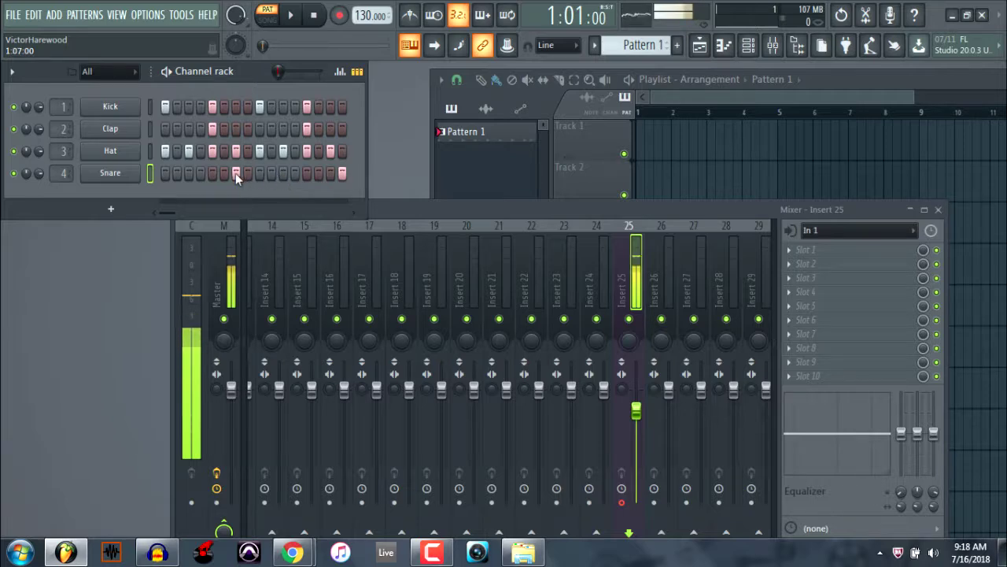
{"action": "left_click", "coordinate": [292, 15]}
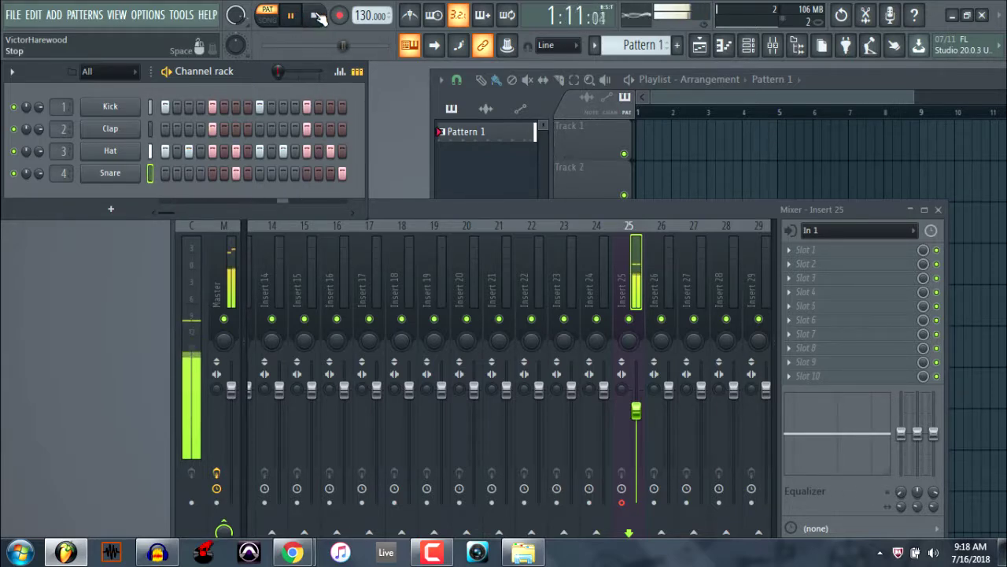
- Stop playback, select all four drum channels and bring the mixer into view
{"action": "left_click", "coordinate": [316, 16]}
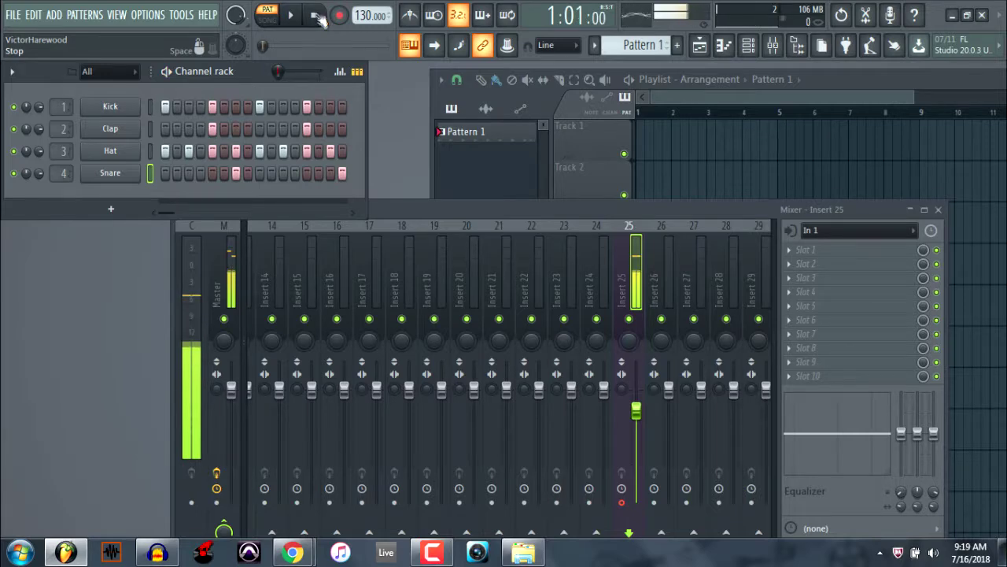
{"action": "left_click", "coordinate": [727, 95]}
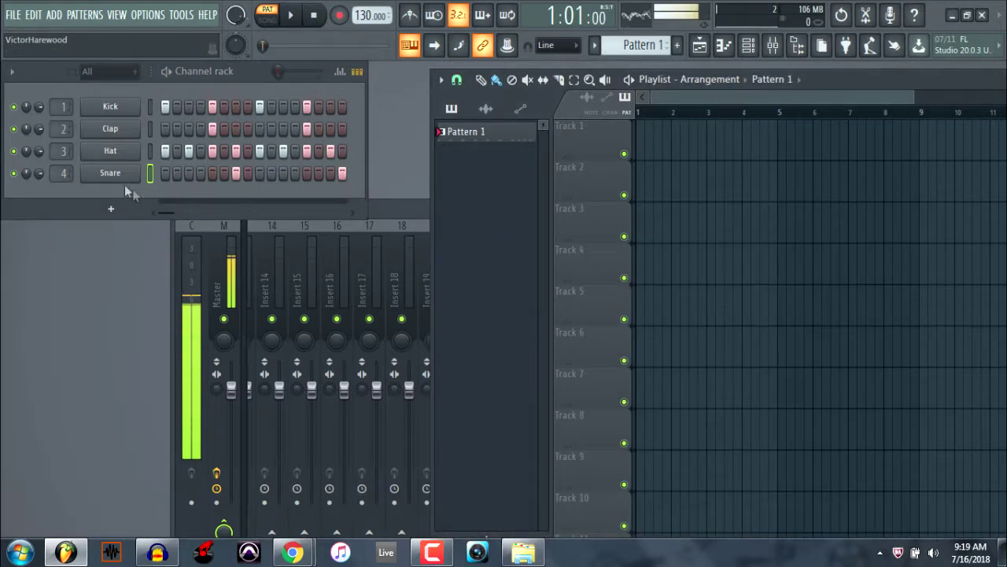
{"action": "right_click", "coordinate": [151, 178]}
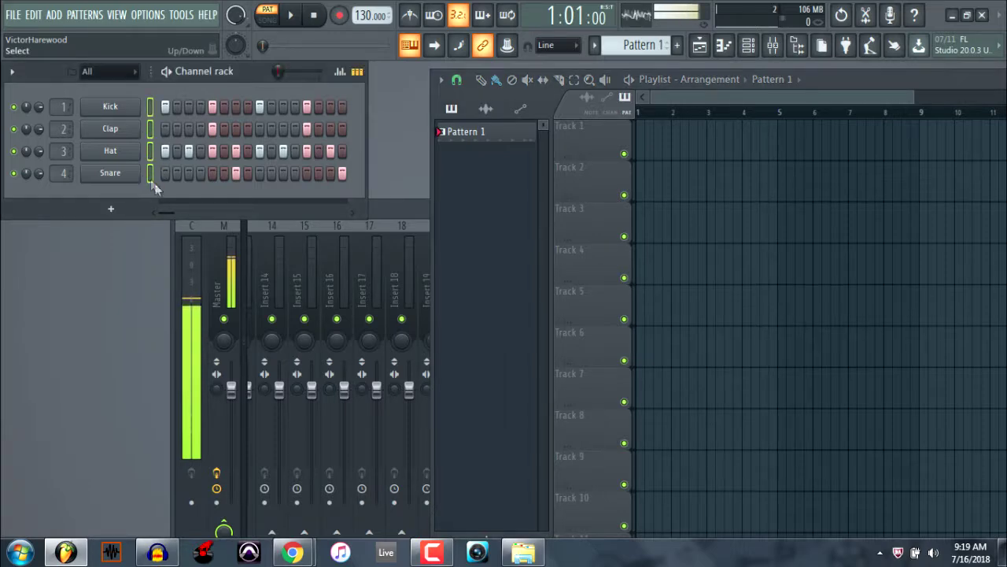
{"action": "left_click", "coordinate": [380, 207]}
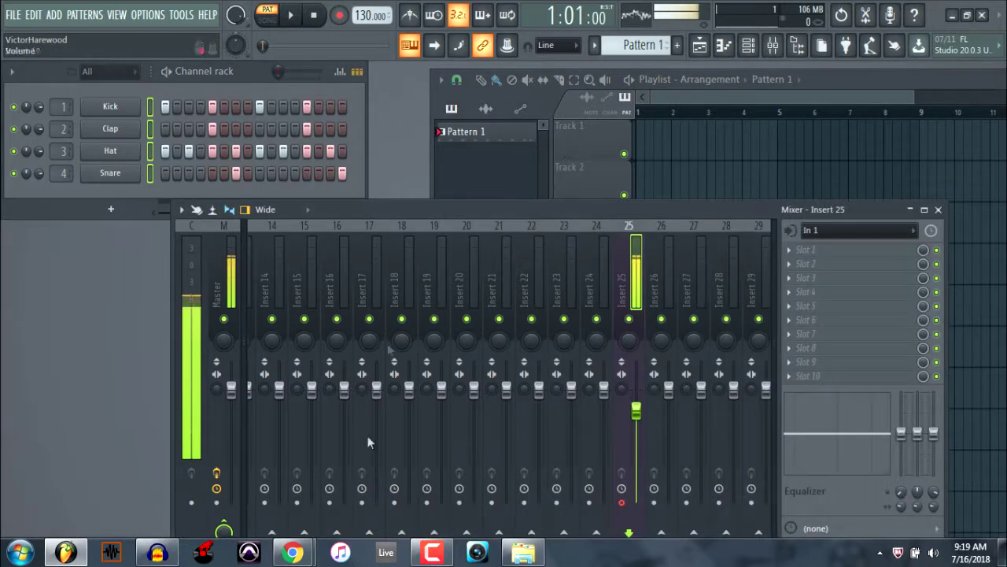
{"action": "left_click_drag", "start_coordinate": [428, 209], "coordinate": [454, 84]}
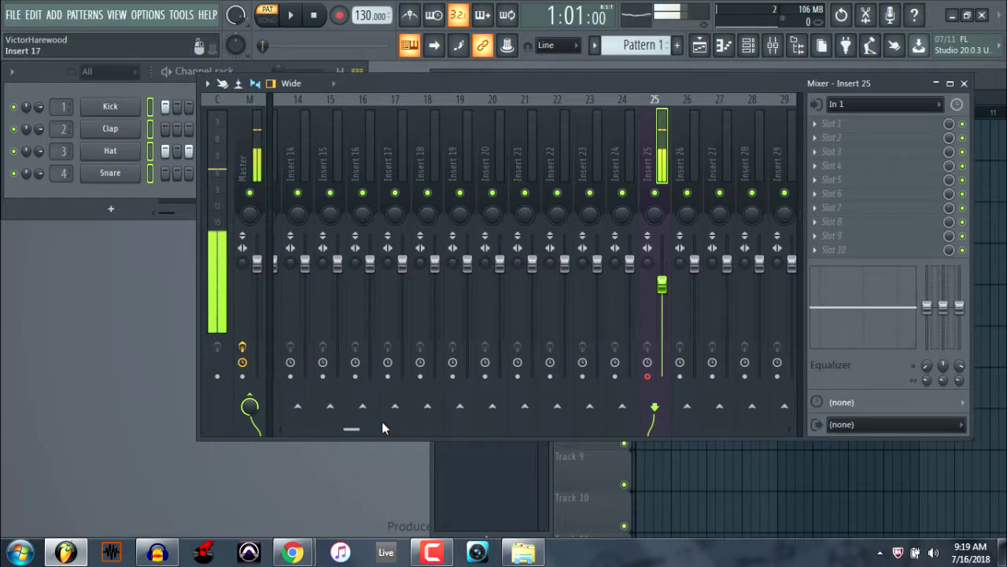
{"action": "left_click_drag", "start_coordinate": [361, 427], "coordinate": [254, 416]}
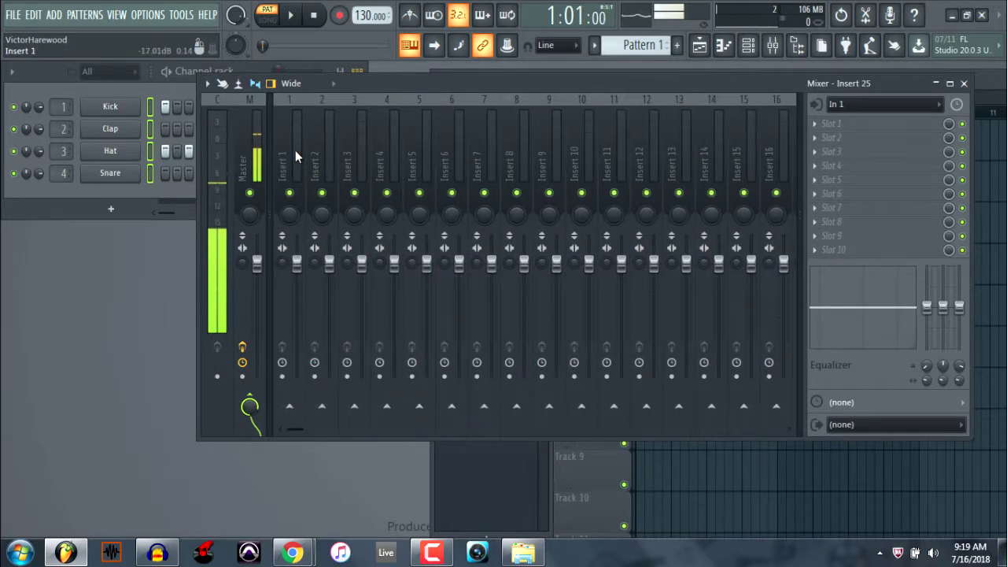
- Route the selected channels to mixer inserts 1–4 starting from Insert 1, then play the beat
{"action": "right_click", "coordinate": [295, 150]}
{"action": "mouse_move", "coordinate": [350, 214]}
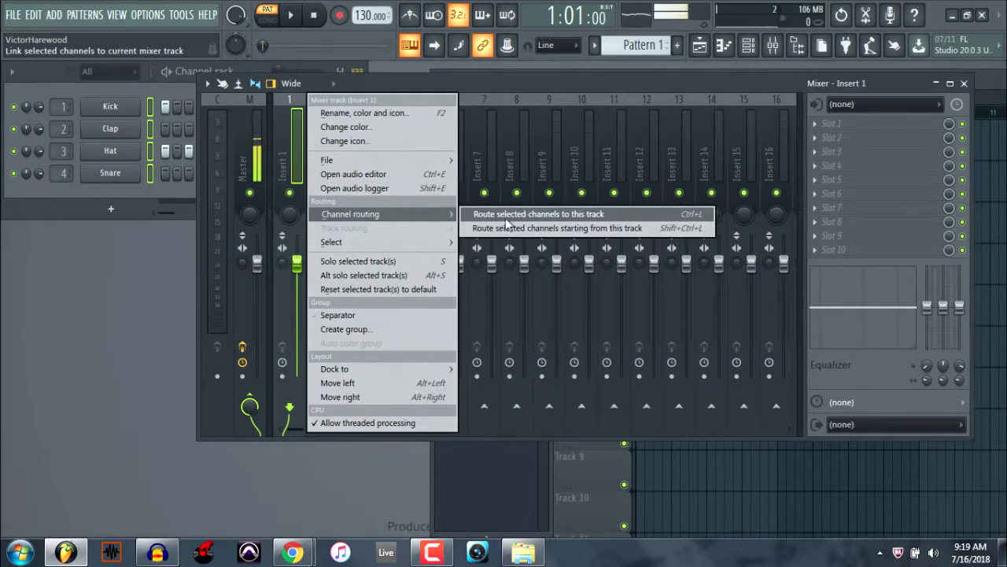
{"action": "left_click", "coordinate": [512, 228]}
{"action": "key", "text": "space"}
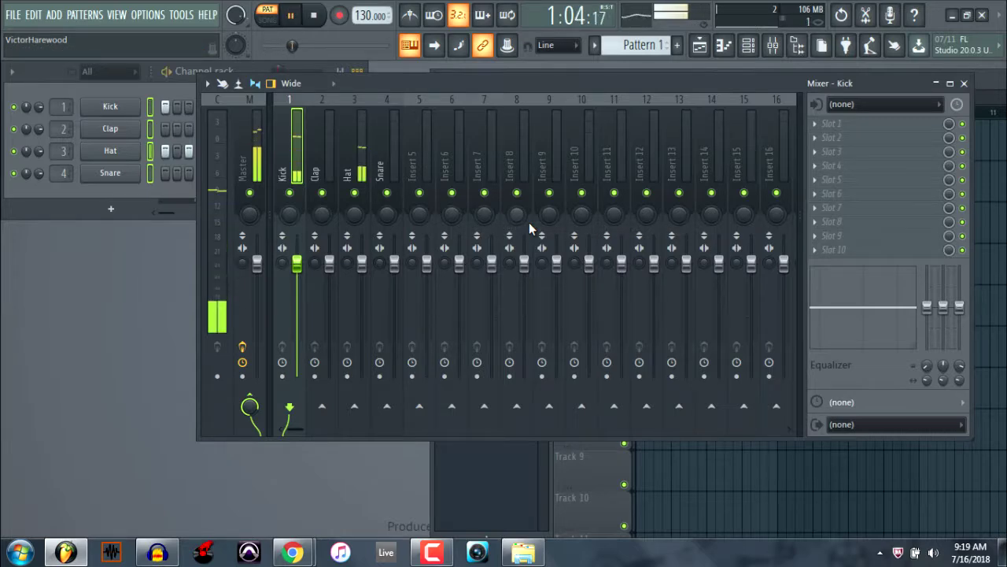
{"action": "left_click_drag", "start_coordinate": [513, 88], "coordinate": [458, 220]}
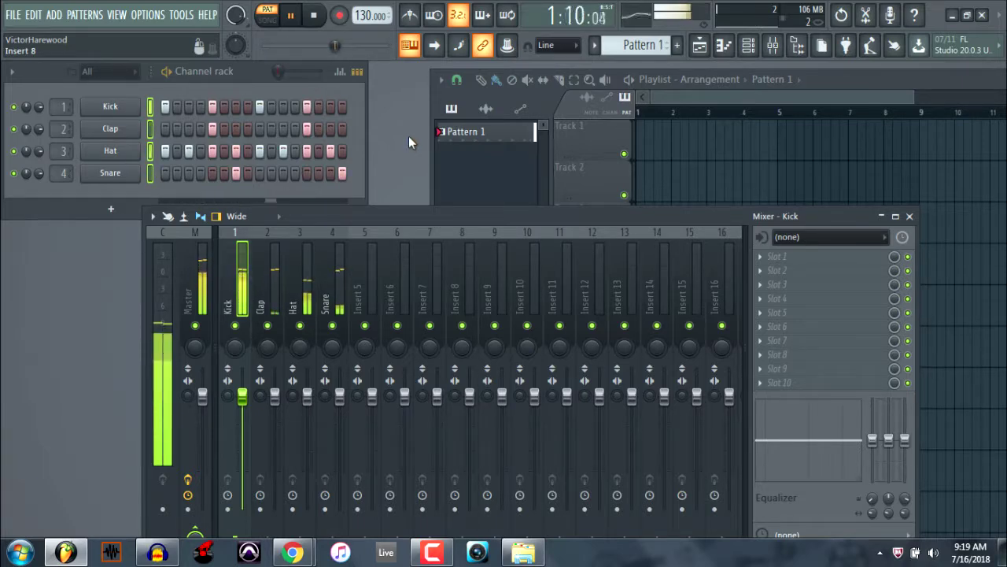
{"action": "key", "text": "space"}
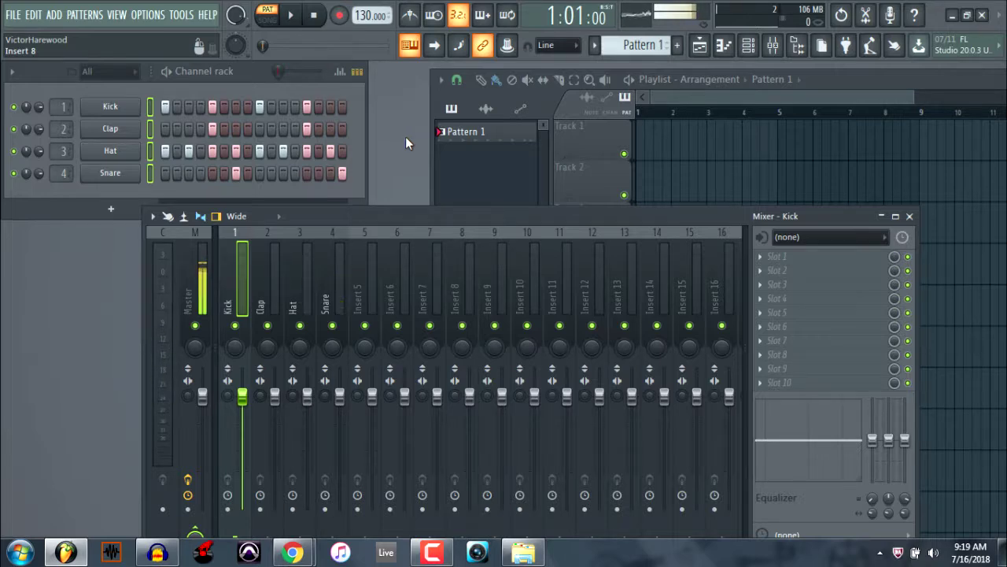
- Add Main Folder > Beats General > Drum Loops & Kits as an extra browser search folder
{"action": "left_click", "coordinate": [801, 49]}
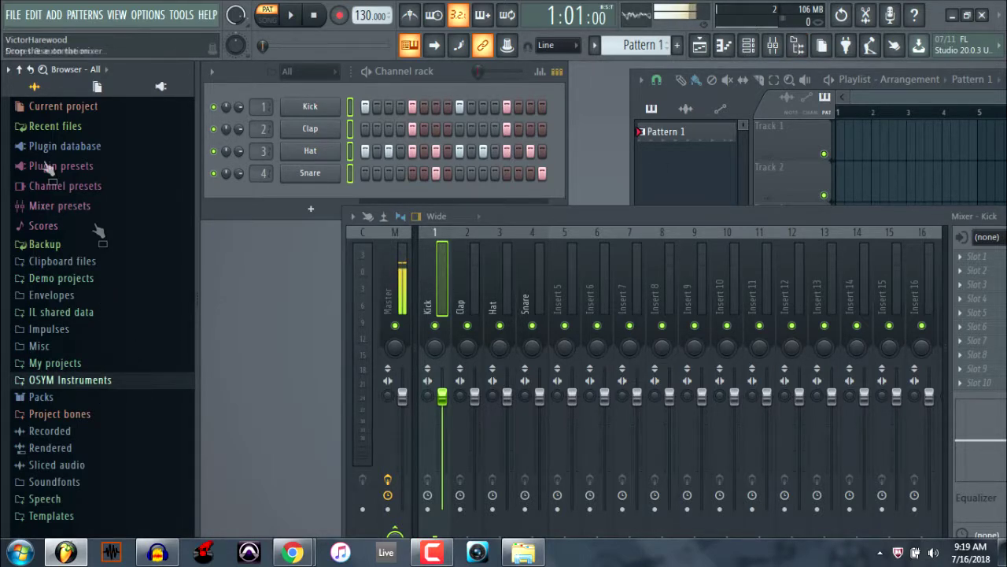
{"action": "left_click", "coordinate": [12, 70]}
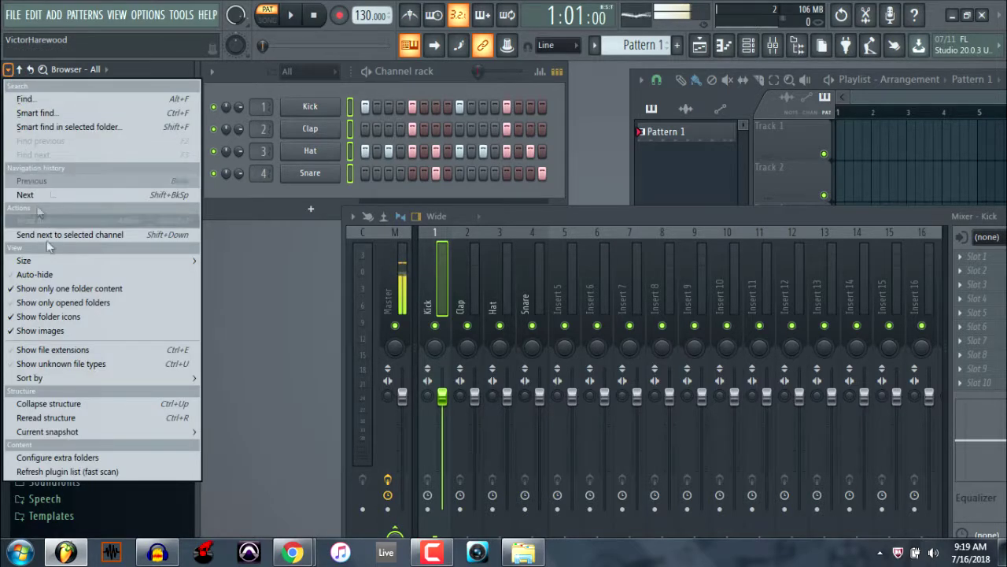
{"action": "left_click", "coordinate": [86, 455]}
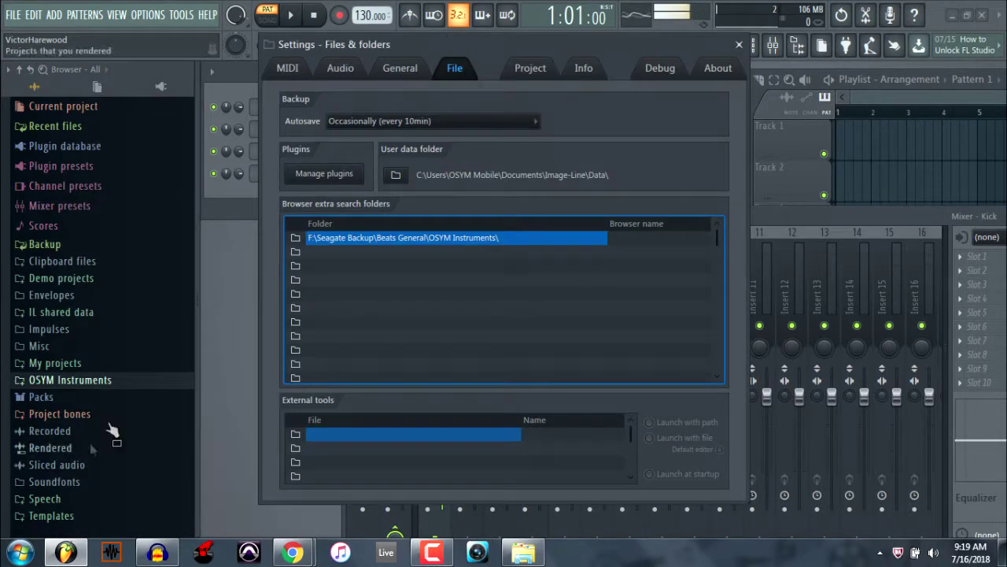
{"action": "left_click", "coordinate": [299, 251]}
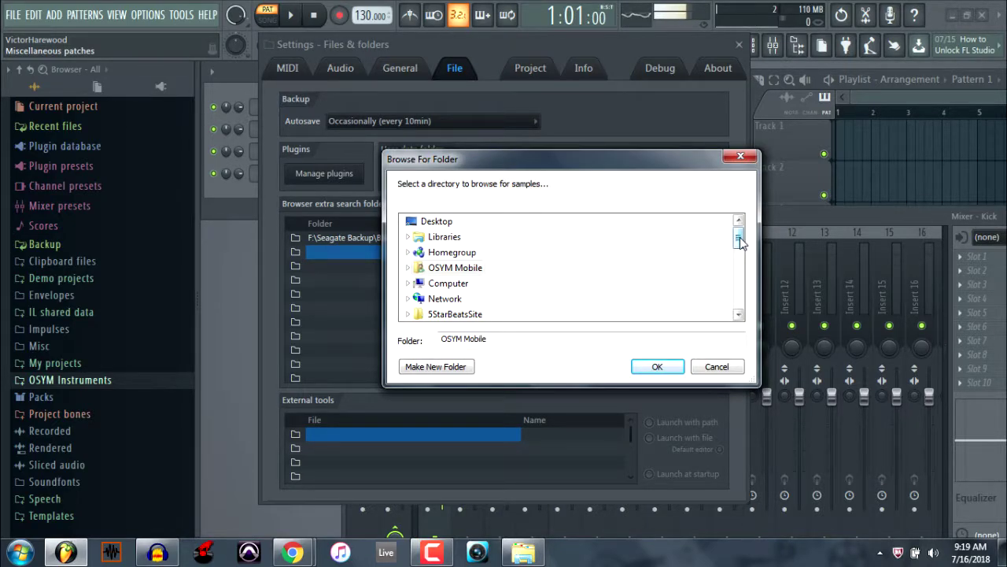
{"action": "left_click_drag", "start_coordinate": [739, 243], "coordinate": [737, 277]}
{"action": "left_click", "coordinate": [452, 299]}
{"action": "double_click", "coordinate": [463, 314]}
{"action": "left_click", "coordinate": [486, 286]}
{"action": "left_click", "coordinate": [657, 366]}
{"action": "left_click", "coordinate": [739, 45]}
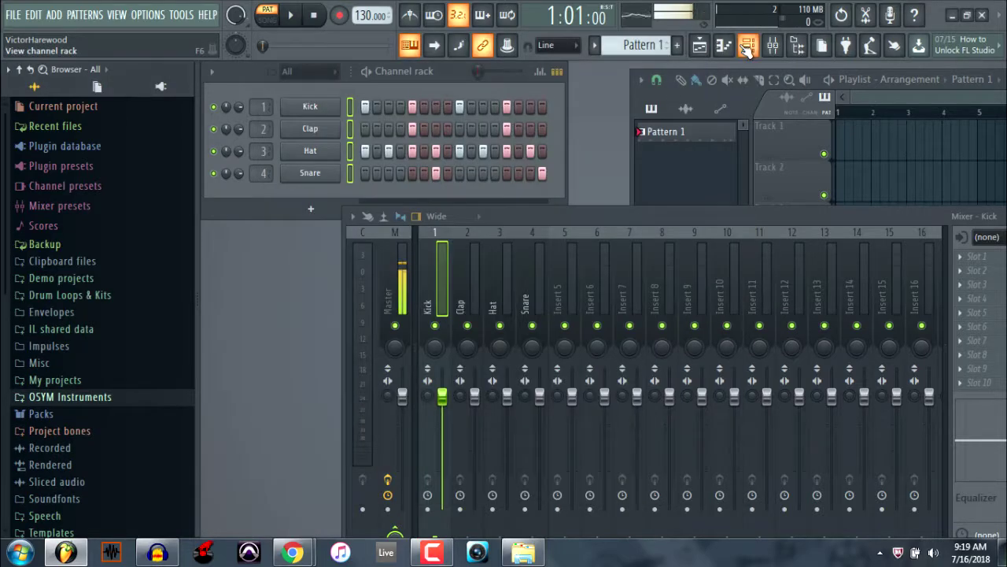
- Browse to OSYM DRUMS > BLAP KIT 4 and preview HH_LIBRO, HH_MITE, BREAKBEAT_2 and COWBELL_MEAT
{"action": "left_click", "coordinate": [105, 295]}
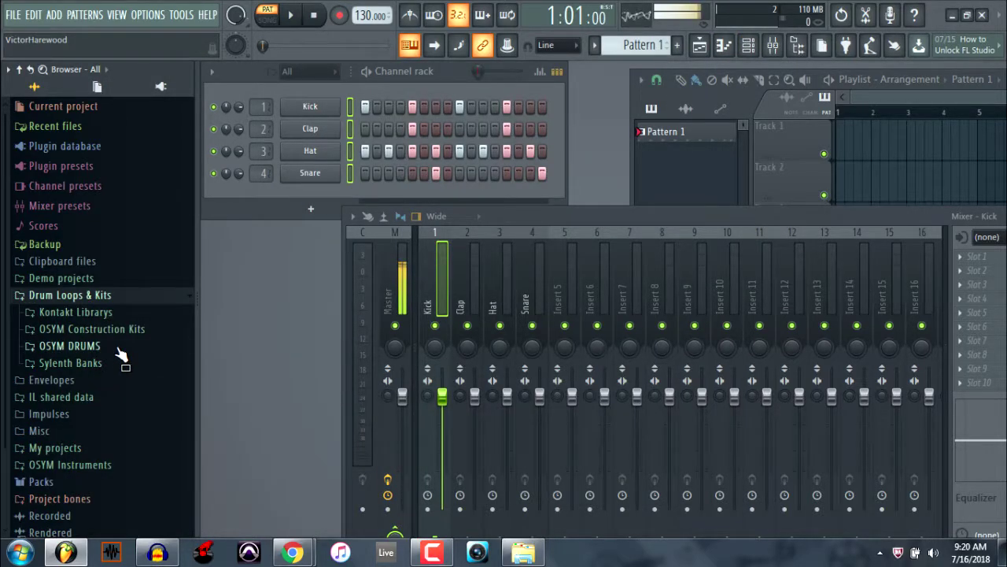
{"action": "left_click", "coordinate": [118, 351]}
{"action": "left_click", "coordinate": [121, 362]}
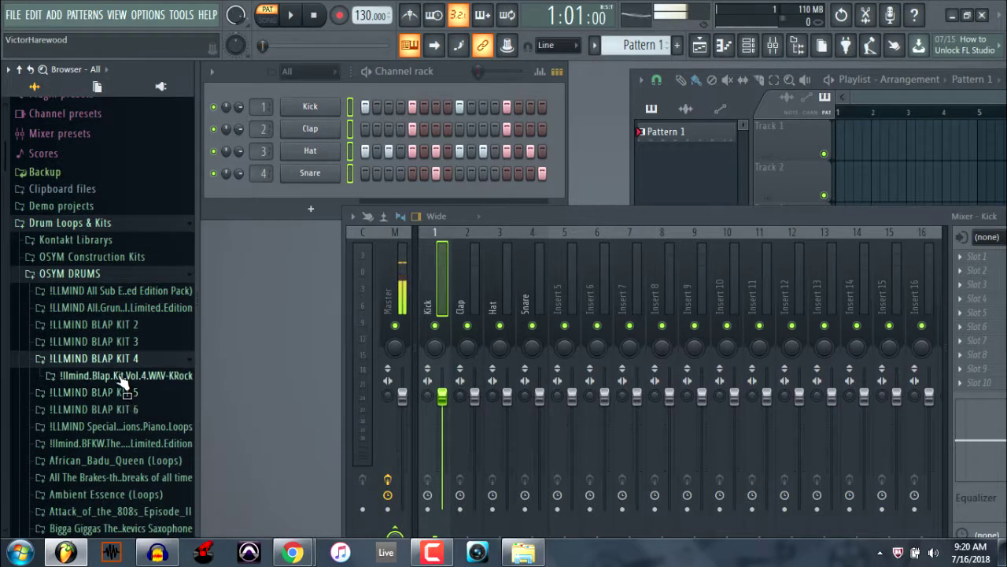
{"action": "left_click", "coordinate": [121, 378]}
{"action": "left_click", "coordinate": [128, 393]}
{"action": "left_click", "coordinate": [134, 410]}
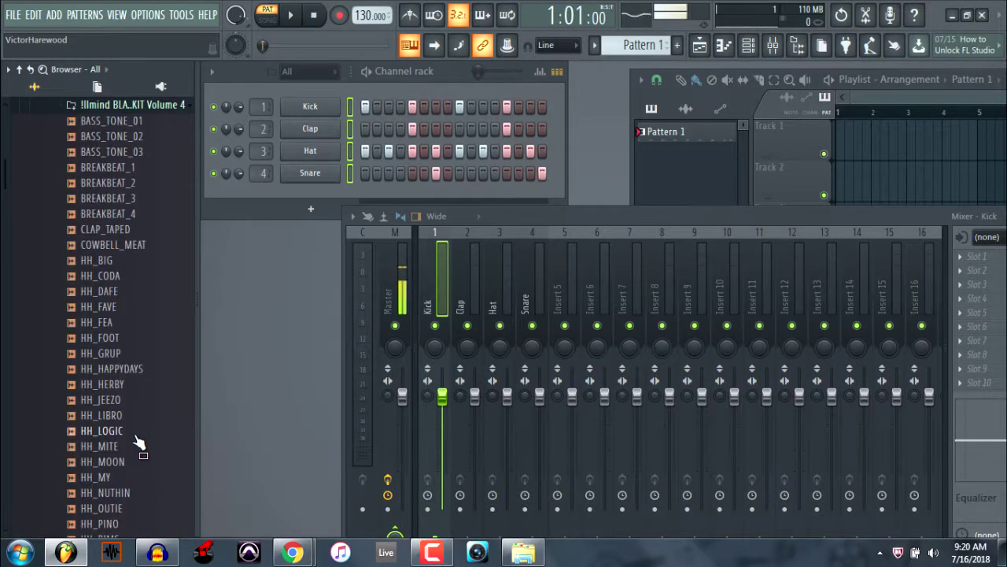
{"action": "left_click", "coordinate": [117, 416]}
{"action": "left_click", "coordinate": [122, 447]}
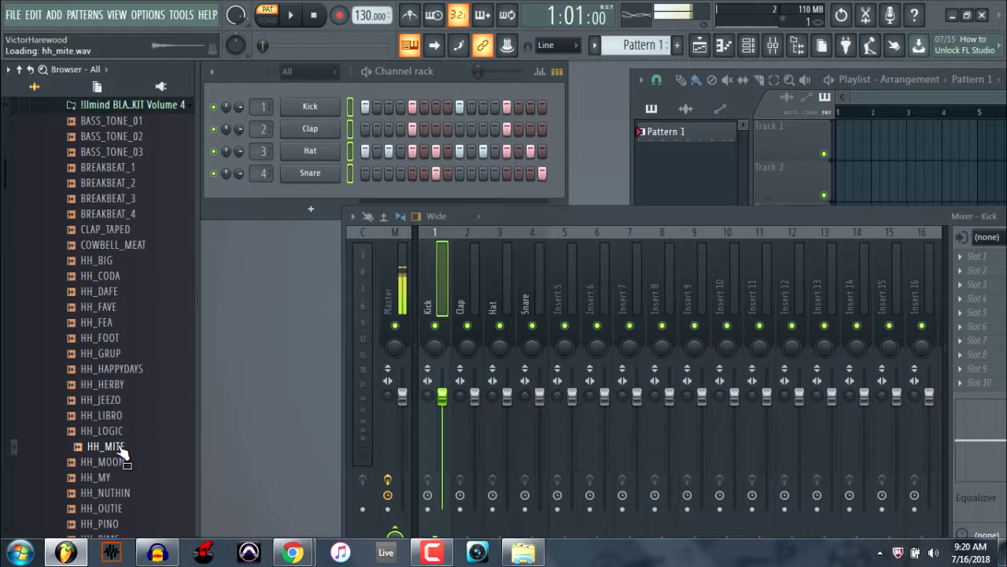
{"action": "left_click", "coordinate": [108, 183]}
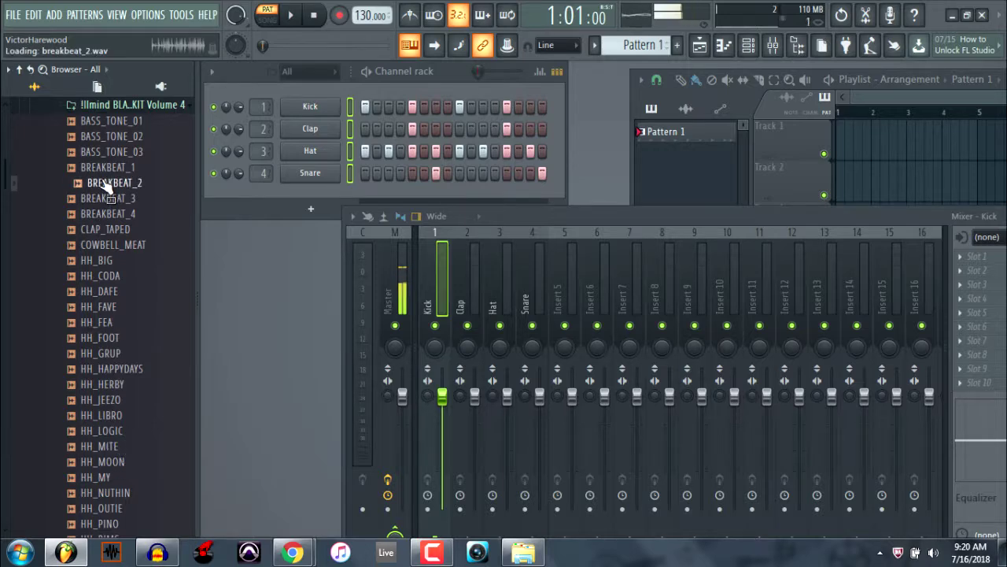
{"action": "left_click", "coordinate": [116, 250]}
- Add COWBELL_MEAT as a new channel with a hit on step 15
{"action": "left_click_drag", "start_coordinate": [117, 251], "coordinate": [319, 197]}
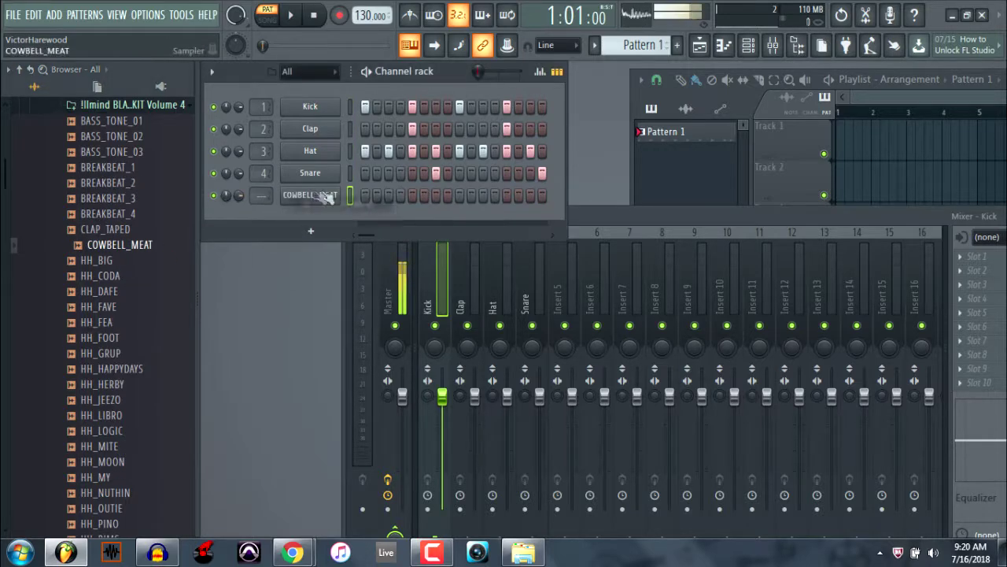
{"action": "key", "text": "space"}
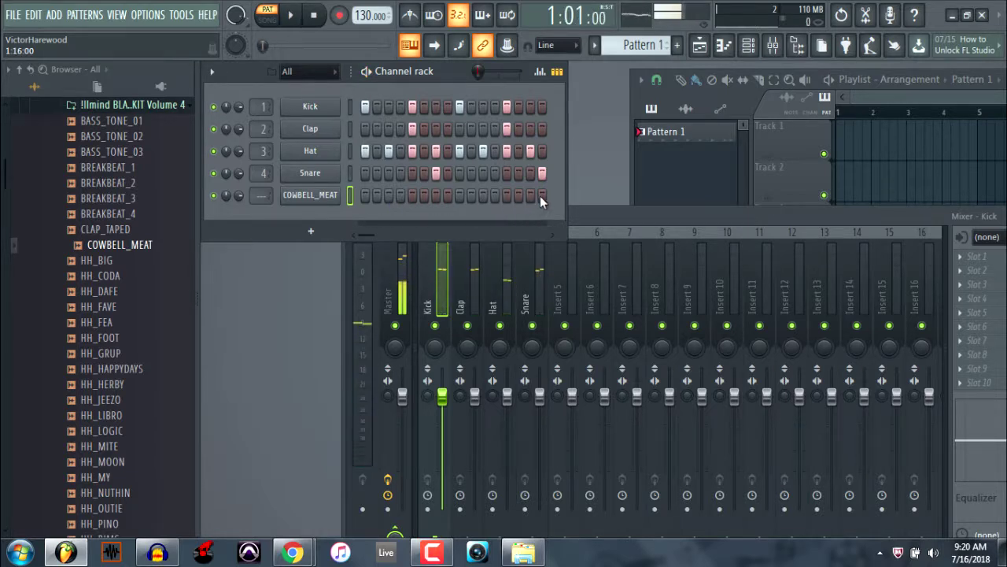
{"action": "left_click", "coordinate": [542, 196]}
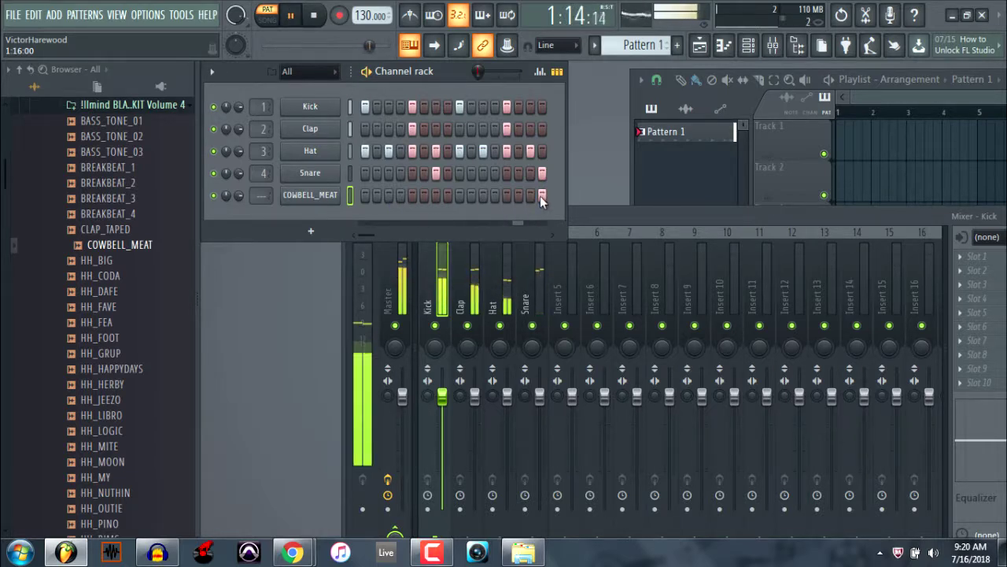
{"action": "left_click", "coordinate": [541, 196]}
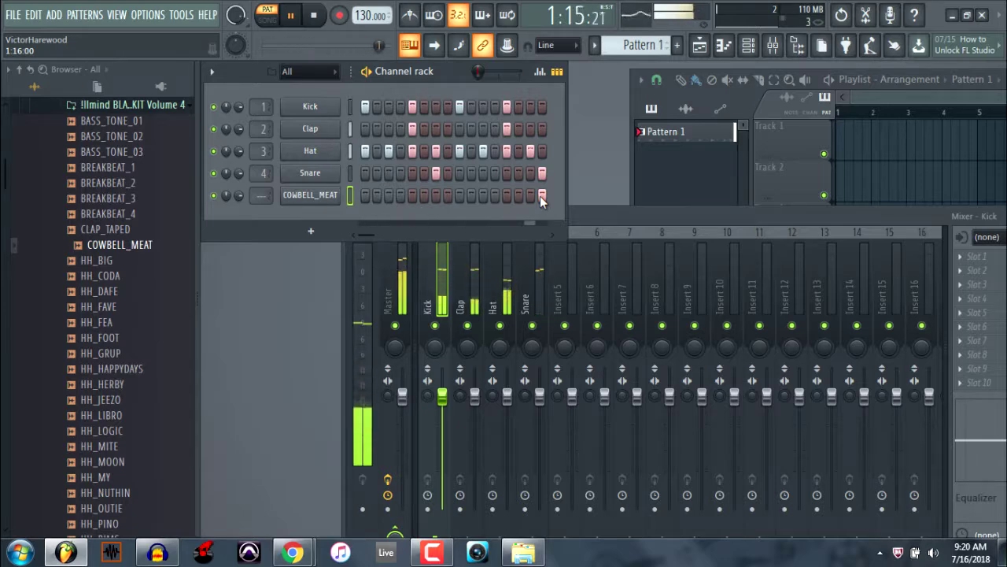
{"action": "left_click", "coordinate": [531, 196]}
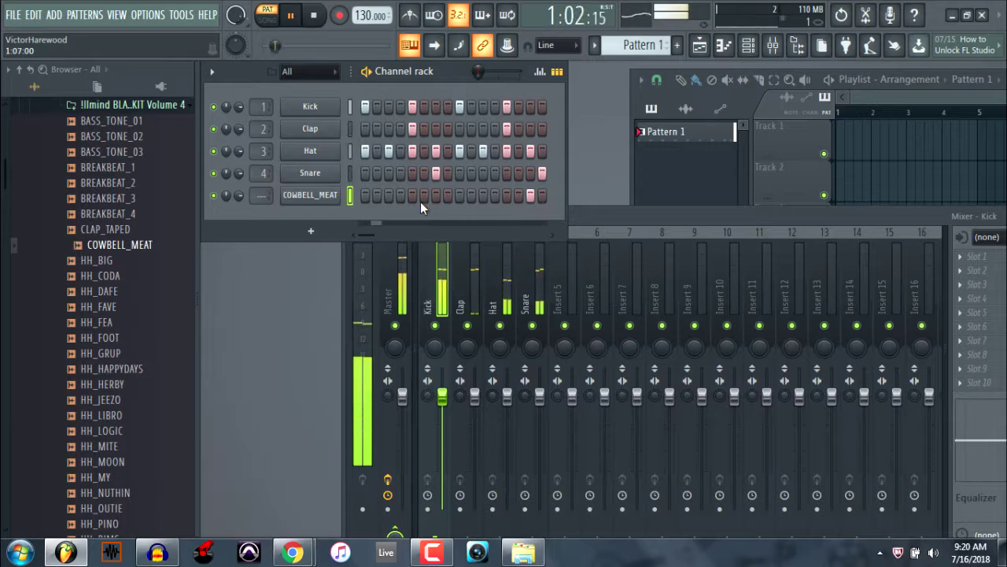
- Audition hi-hats like HH_LOGIC and HH_PINO, then add HH_WTT as a new channel
{"action": "left_click", "coordinate": [126, 432]}
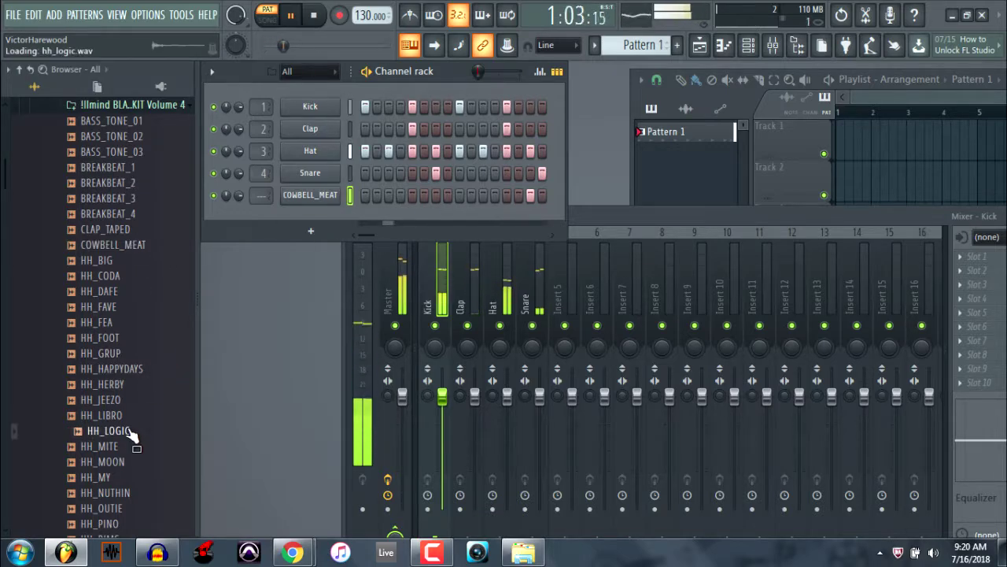
{"action": "key", "text": "space"}
{"action": "left_click", "coordinate": [137, 524]}
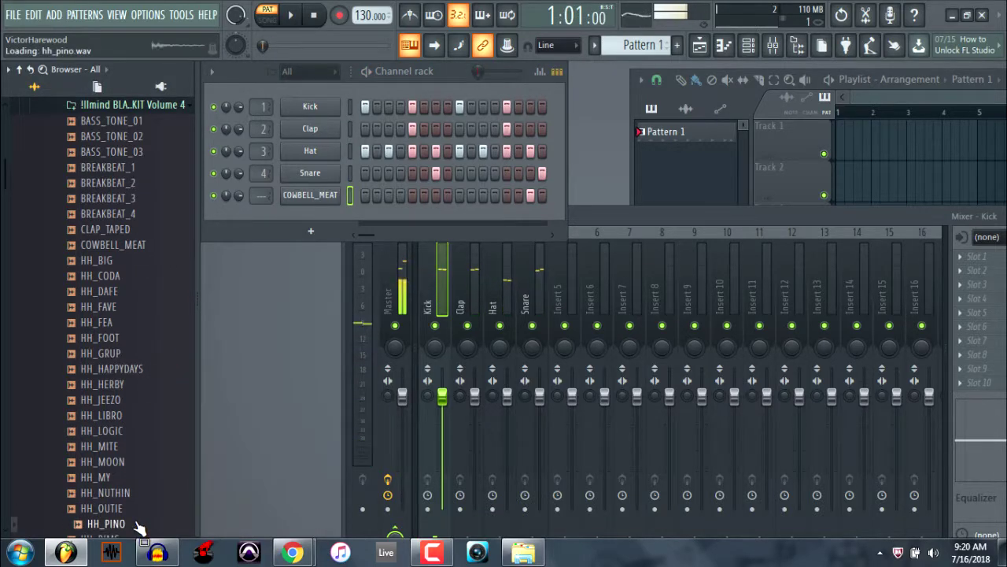
{"action": "key", "text": "Down"}
{"action": "key", "text": "Down"}
{"action": "key", "text": "Down"}
{"action": "key", "text": "Down"}
{"action": "key", "text": "Down"}
{"action": "key", "text": "Down"}
{"action": "key", "text": "Down"}
{"action": "key", "text": "Down"}
{"action": "key", "text": "Down"}
{"action": "key", "text": "Down"}
{"action": "key", "text": "Down"}
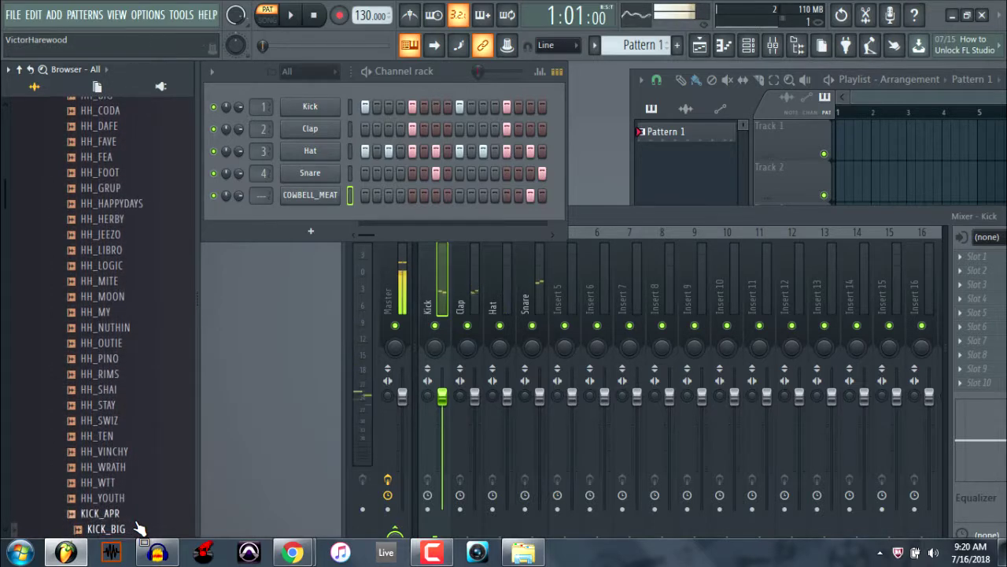
{"action": "key", "text": "Up"}
{"action": "key", "text": "Up"}
{"action": "key", "text": "Up"}
{"action": "key", "text": "Up"}
{"action": "key", "text": "Down"}
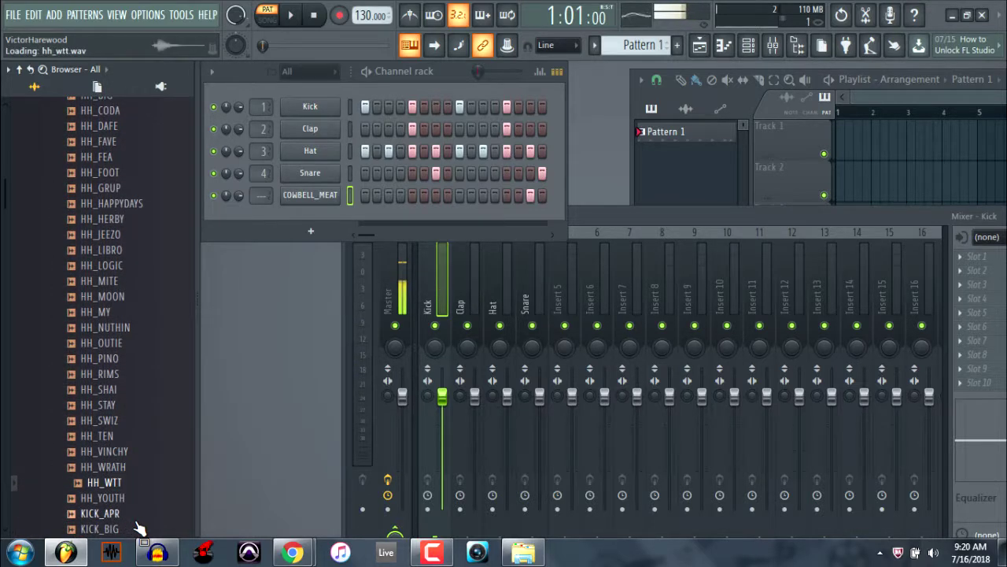
{"action": "left_click_drag", "start_coordinate": [115, 483], "coordinate": [284, 217]}
- Give HH_WTT a hit on step 3 and select both COWBELL_MEAT and HH_WTT channels
{"action": "key", "text": "space"}
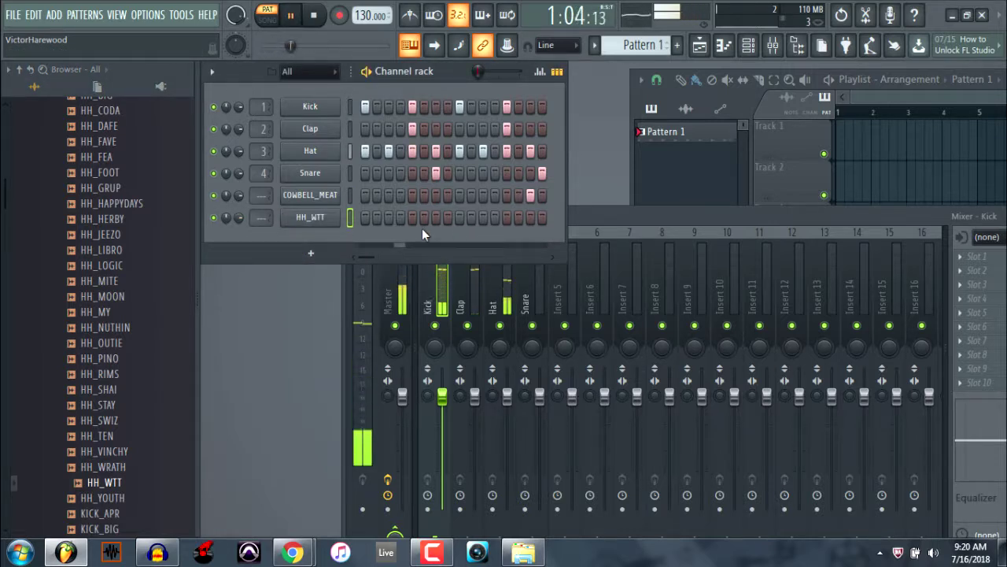
{"action": "left_click", "coordinate": [389, 217]}
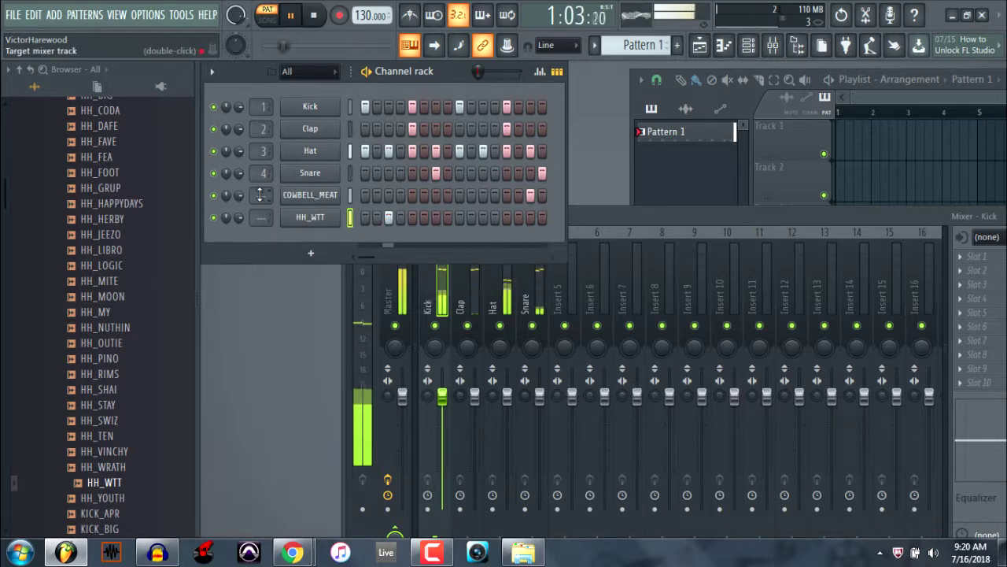
{"action": "key", "text": "space"}
{"action": "left_click_drag", "start_coordinate": [348, 202], "coordinate": [349, 218]}
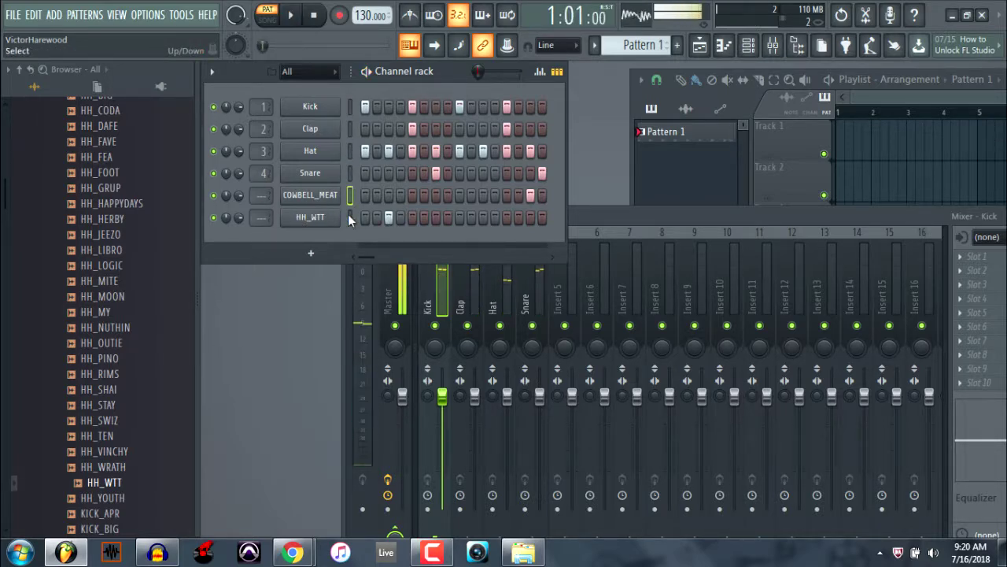
{"action": "right_click", "coordinate": [568, 290]}
- Route COWBELL_MEAT and HH_WTT to mixer inserts 5 and 6, starting from Insert 5
{"action": "mouse_move", "coordinate": [629, 306]}
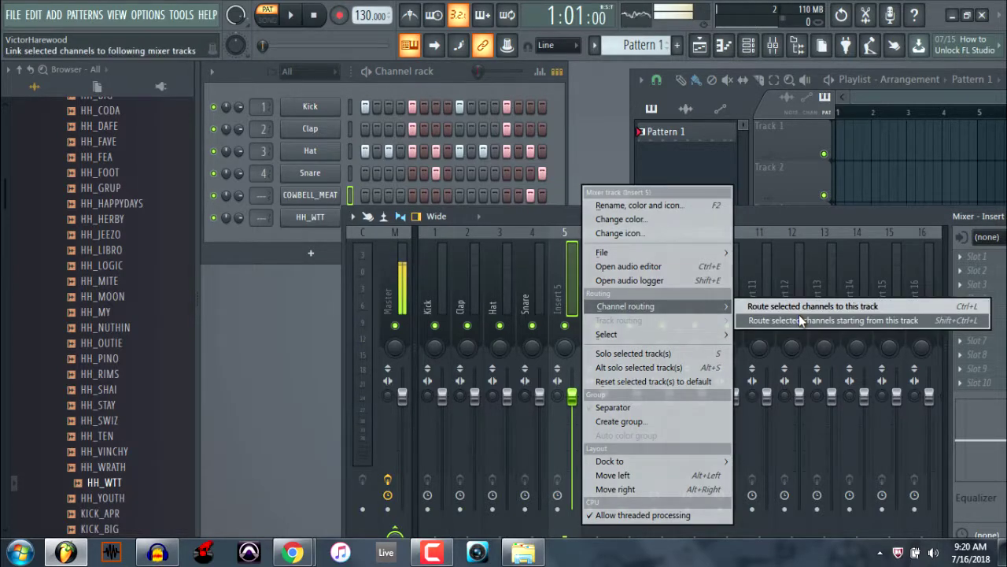
{"action": "left_click", "coordinate": [799, 318]}
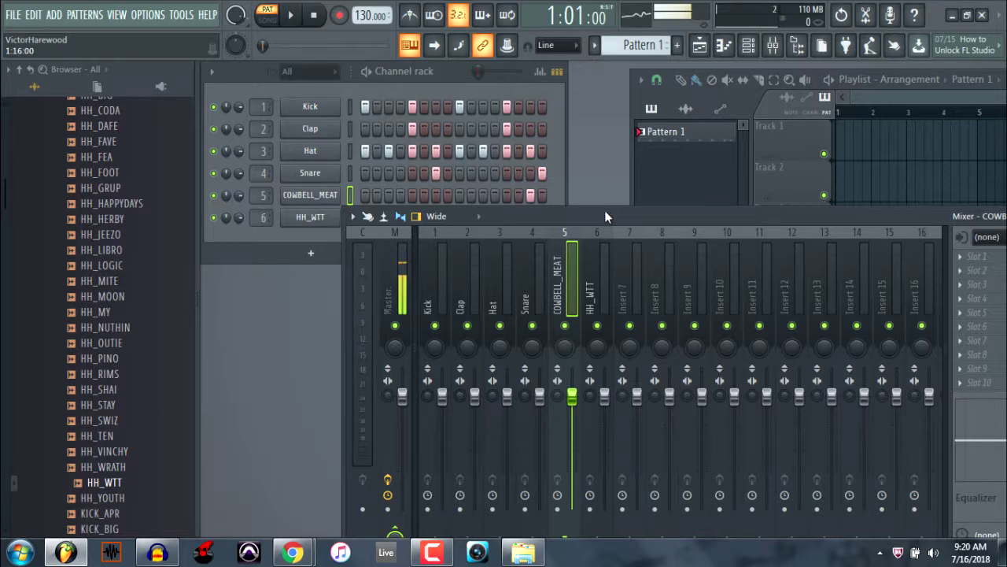
{"action": "left_click_drag", "start_coordinate": [604, 210], "coordinate": [814, 126]}
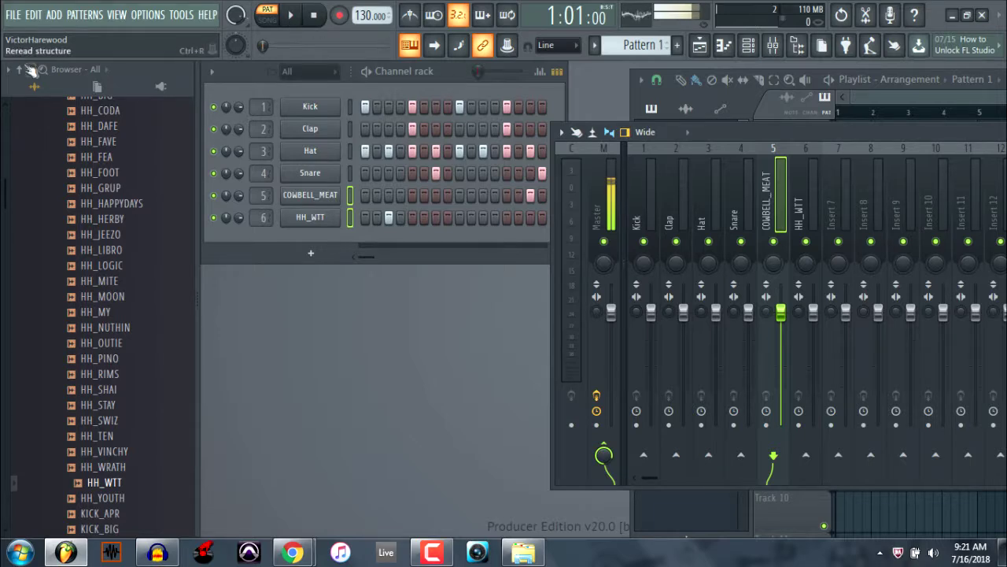
- Save the project as the zipped song file 'More Cowbell.zip' in class recordings
{"action": "left_click", "coordinate": [18, 15]}
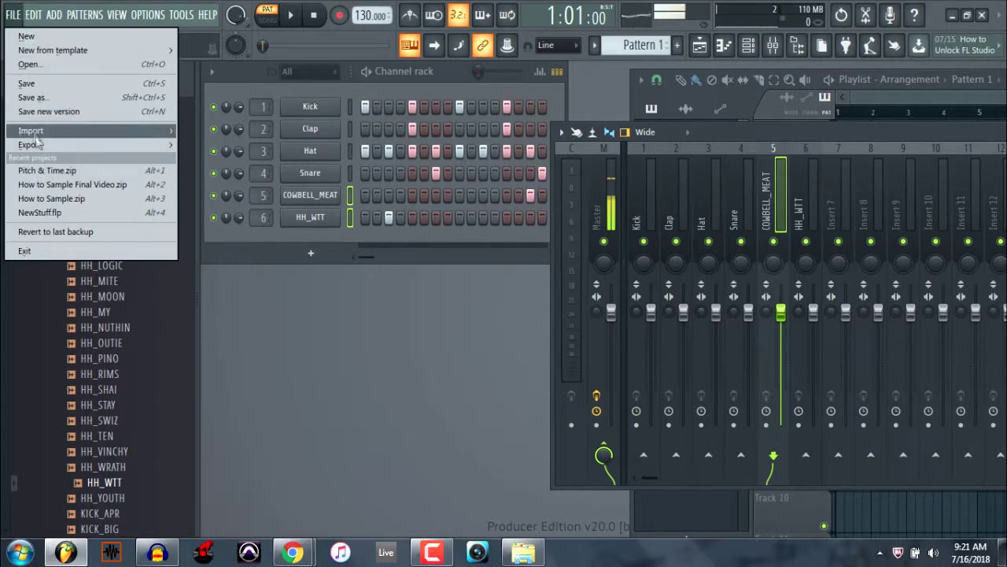
{"action": "mouse_move", "coordinate": [38, 140]}
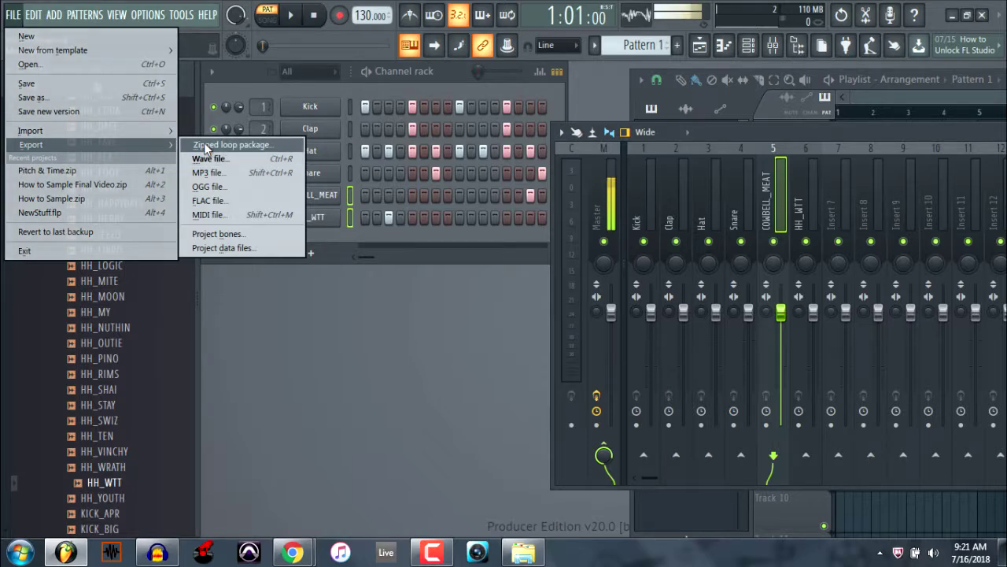
{"action": "left_click", "coordinate": [226, 147]}
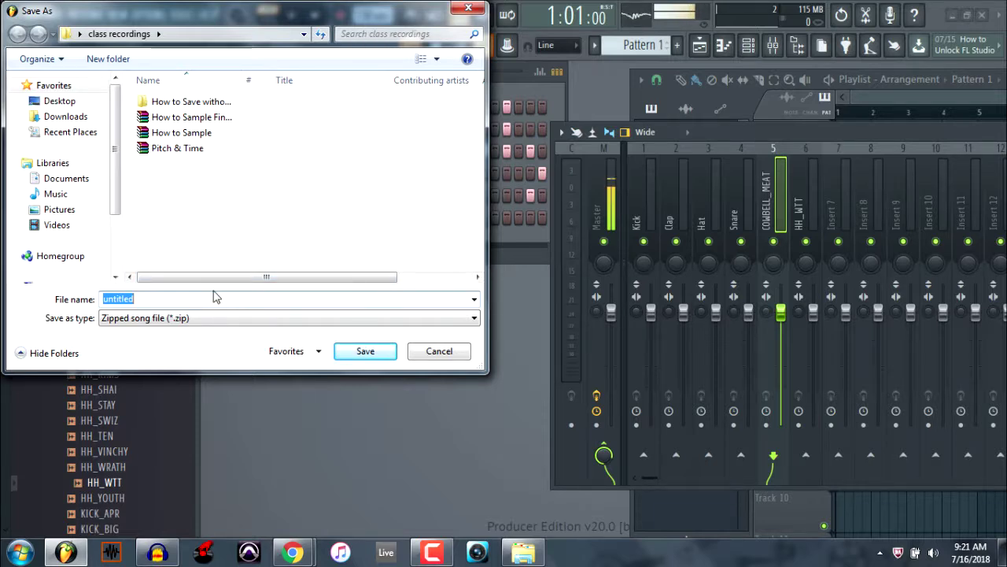
{"action": "key", "text": "BackSpace"}
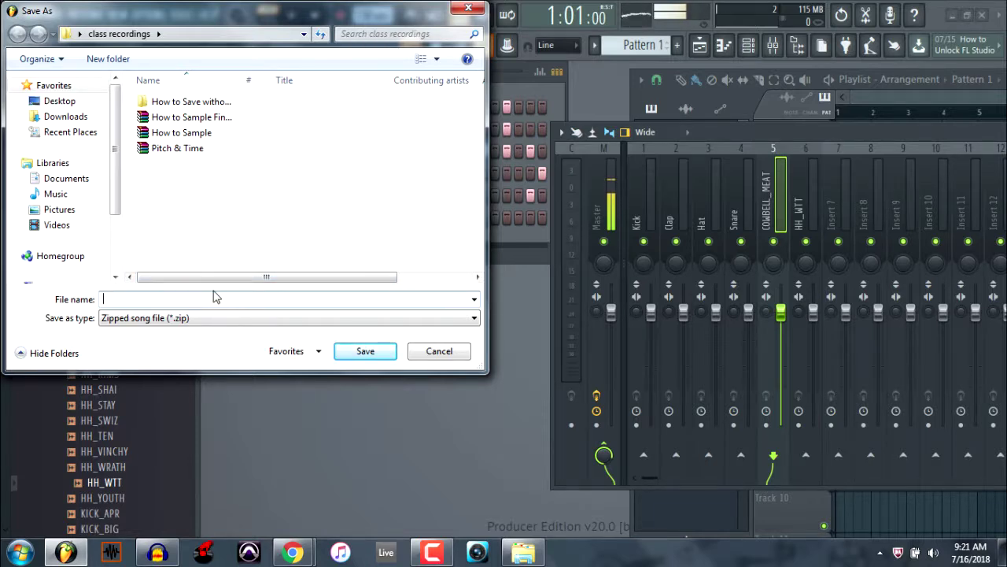
{"action": "type", "text": "M"}
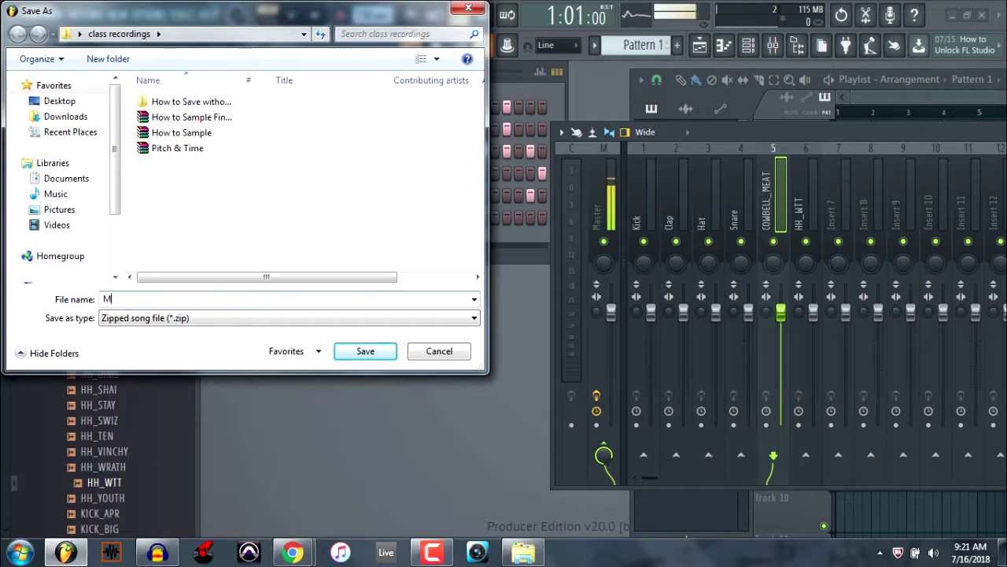
{"action": "type", "text": "ore Cowbell"}
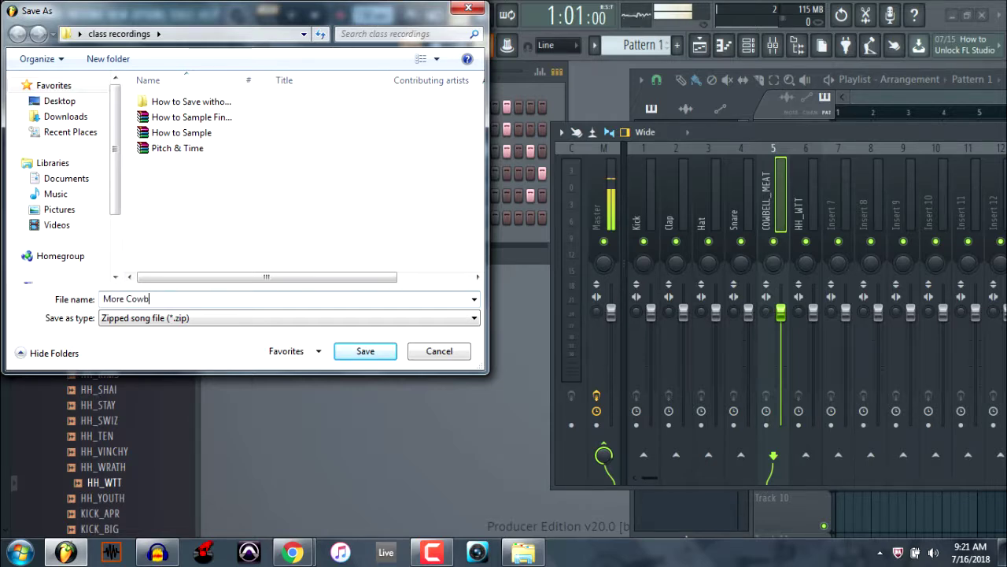
{"action": "left_click", "coordinate": [357, 360]}
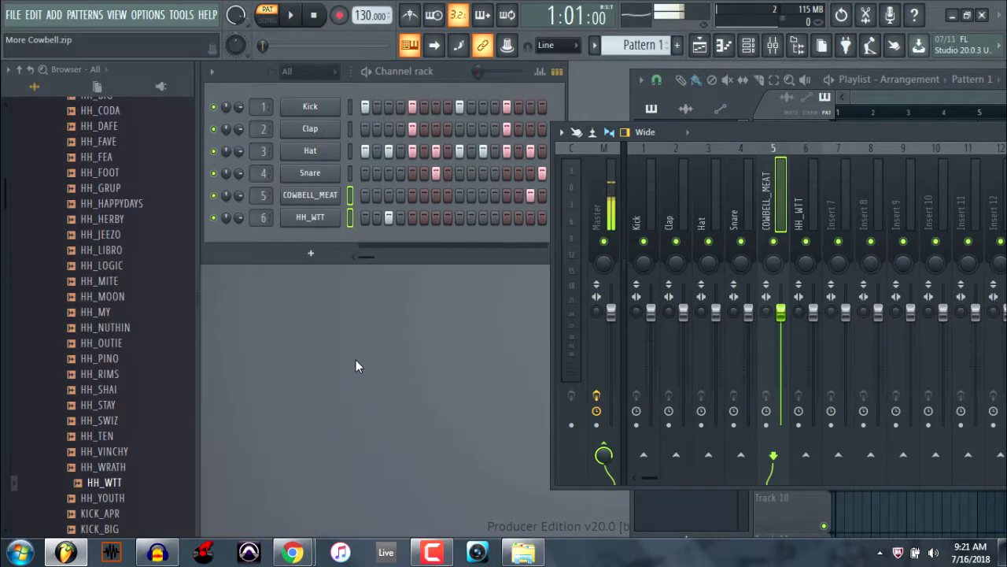
{"action": "left_click", "coordinate": [16, 17]}
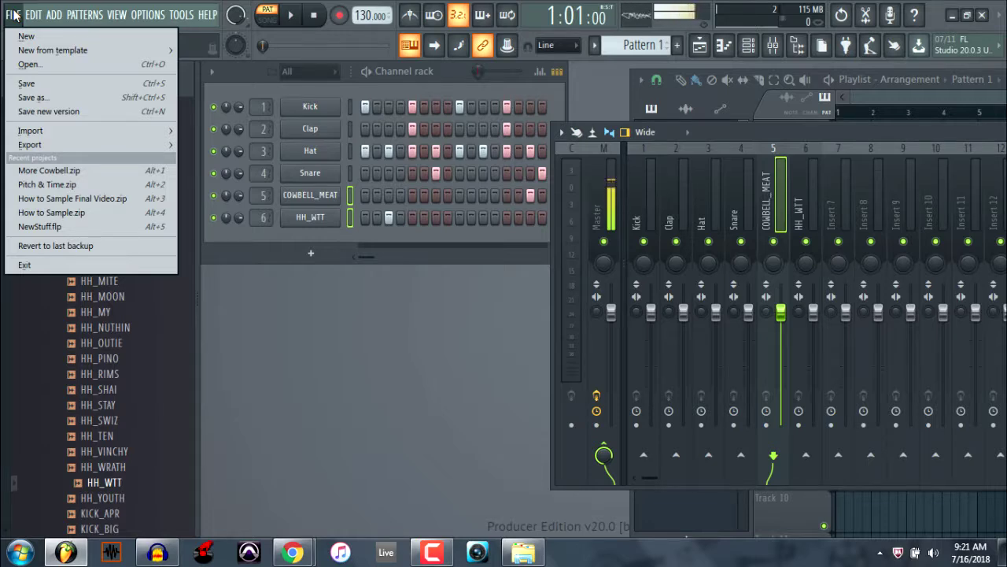
- Close the file menu, minimize FL Studio and relaunch it from the FL Studio 20 desktop icon
{"action": "left_click", "coordinate": [15, 14]}
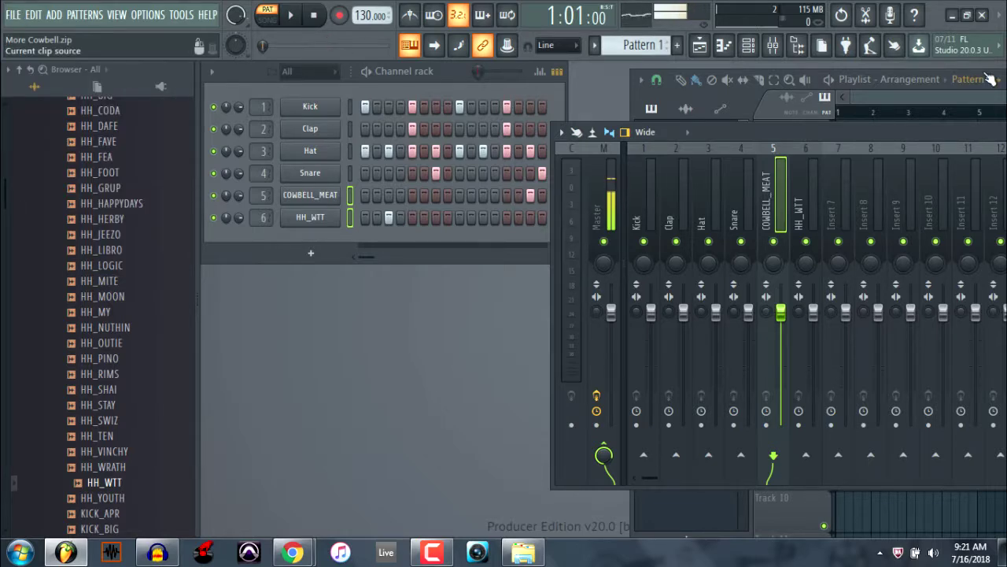
{"action": "left_click", "coordinate": [953, 16]}
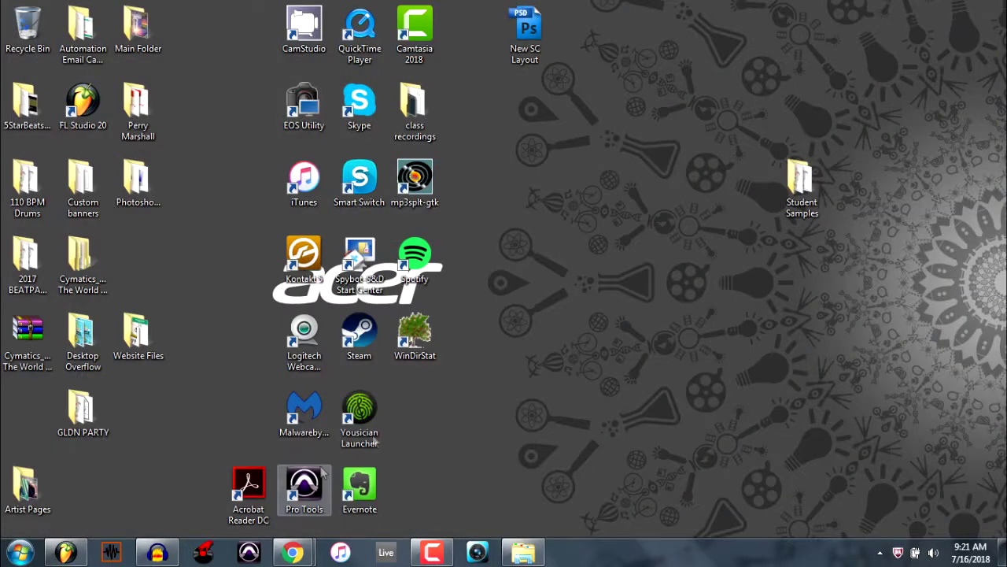
{"action": "double_click", "coordinate": [83, 102]}
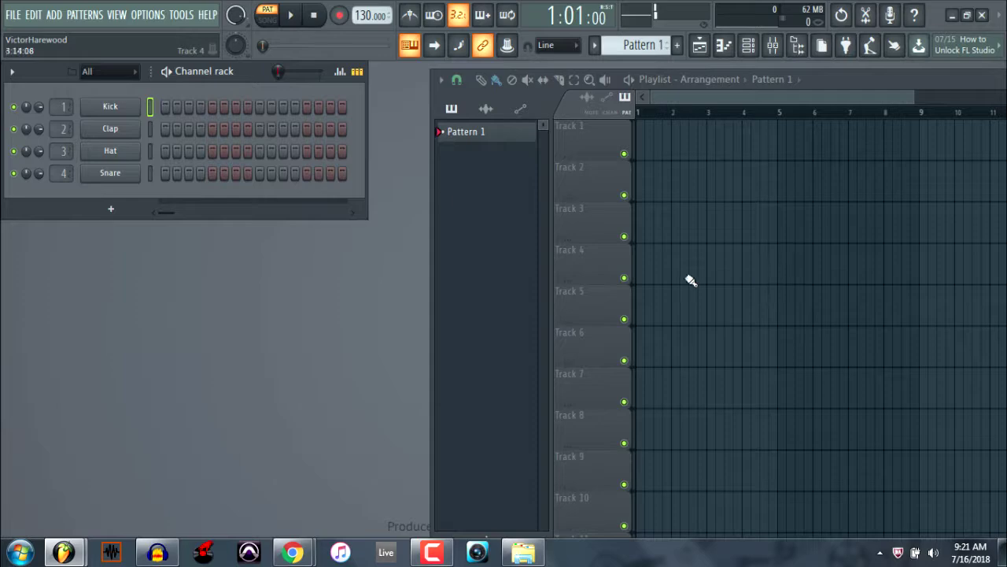
- Open the More Cowbell project from class recordings and play it back once
{"action": "left_click", "coordinate": [12, 17]}
{"action": "left_click", "coordinate": [32, 69]}
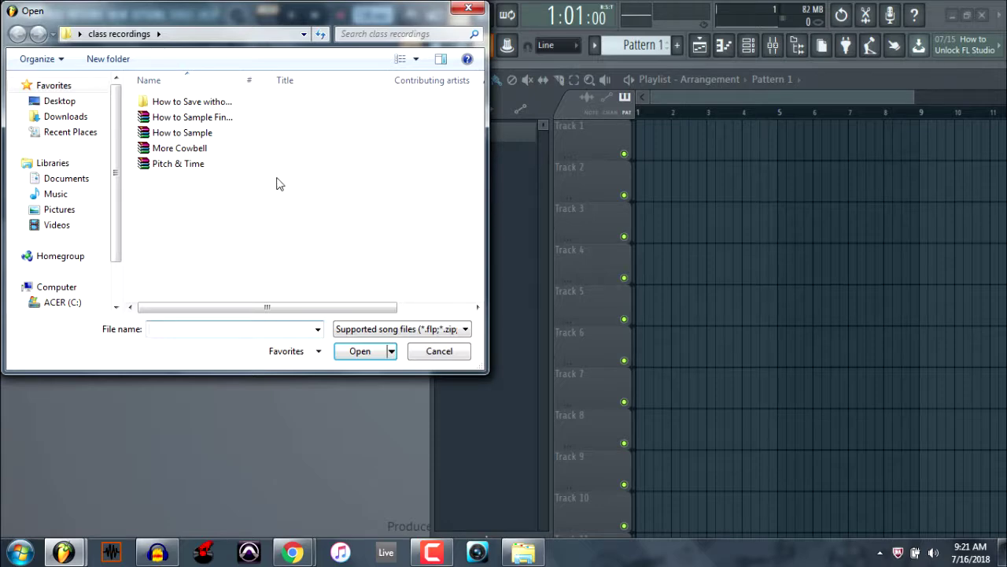
{"action": "left_click", "coordinate": [187, 155]}
{"action": "left_click", "coordinate": [361, 352]}
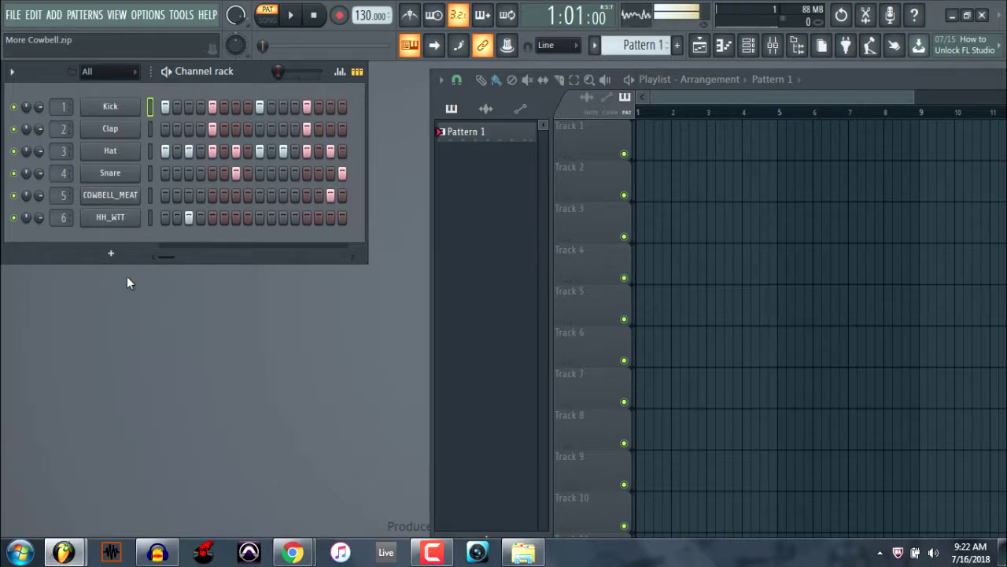
{"action": "left_click", "coordinate": [290, 15]}
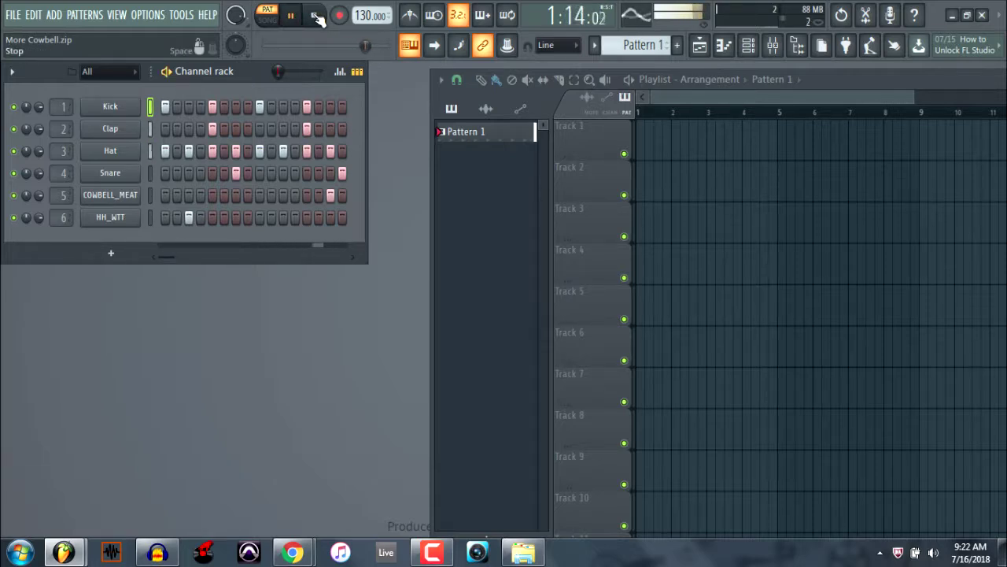
{"action": "left_click", "coordinate": [316, 16]}
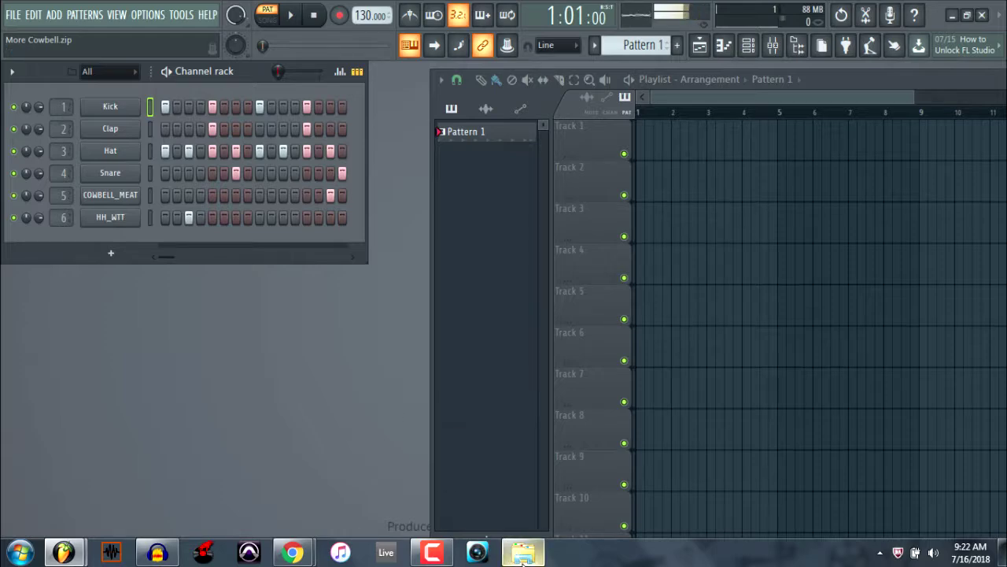
{"action": "mouse_move", "coordinate": [522, 560]}
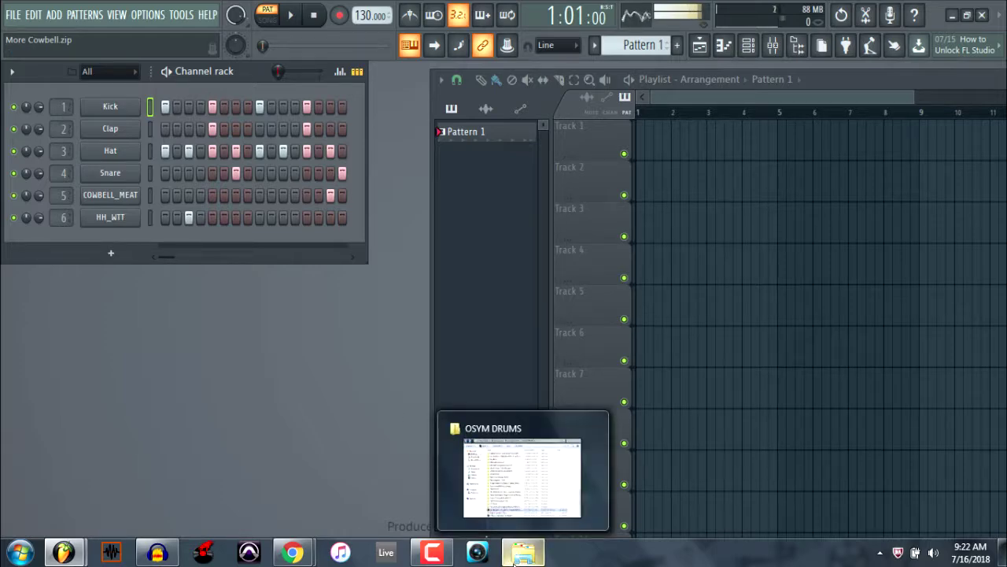
- Bring up the Explorer window and show the Desktop folder's contents
{"action": "left_click", "coordinate": [516, 556]}
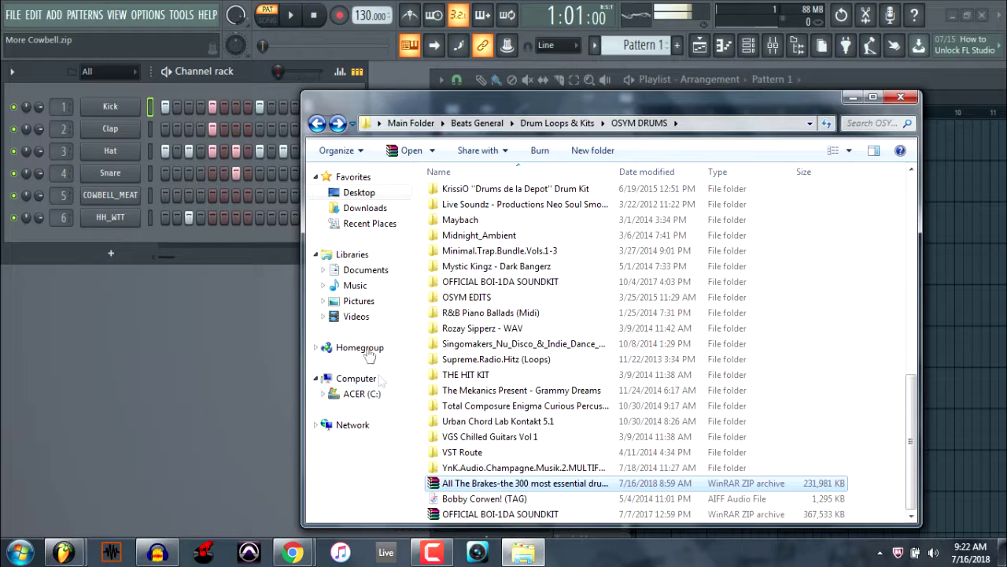
{"action": "left_click", "coordinate": [382, 196]}
{"action": "left_click_drag", "start_coordinate": [914, 242], "coordinate": [915, 353]}
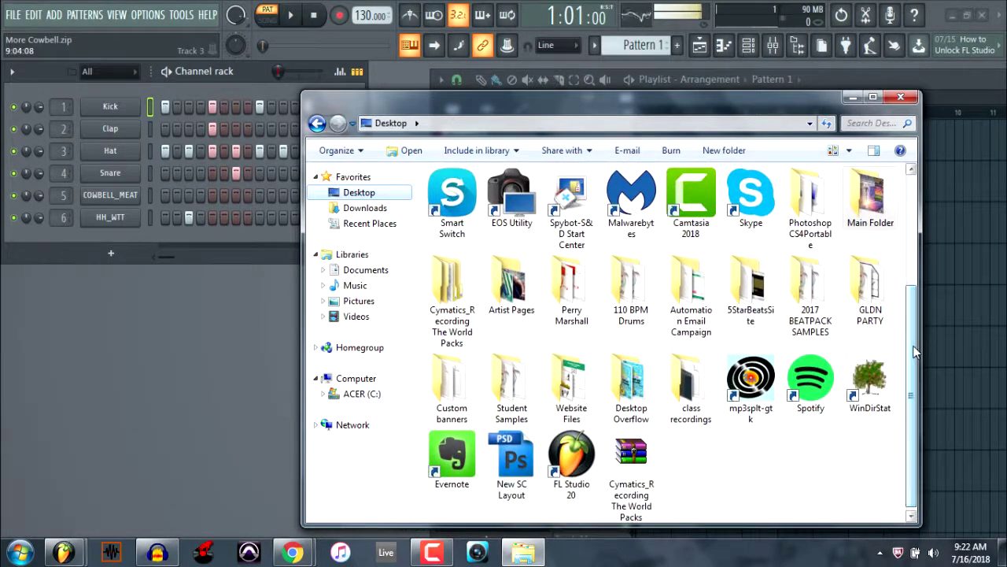
- Set mixer Insert 25's audio input to (none) and close the mixer
{"action": "left_click", "coordinate": [773, 45]}
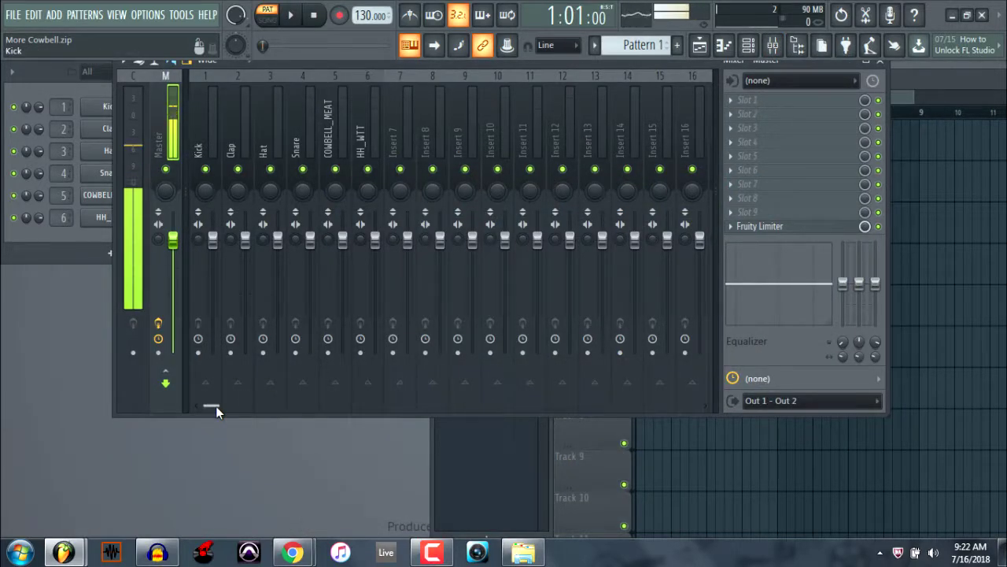
{"action": "left_click_drag", "start_coordinate": [216, 406], "coordinate": [297, 414]}
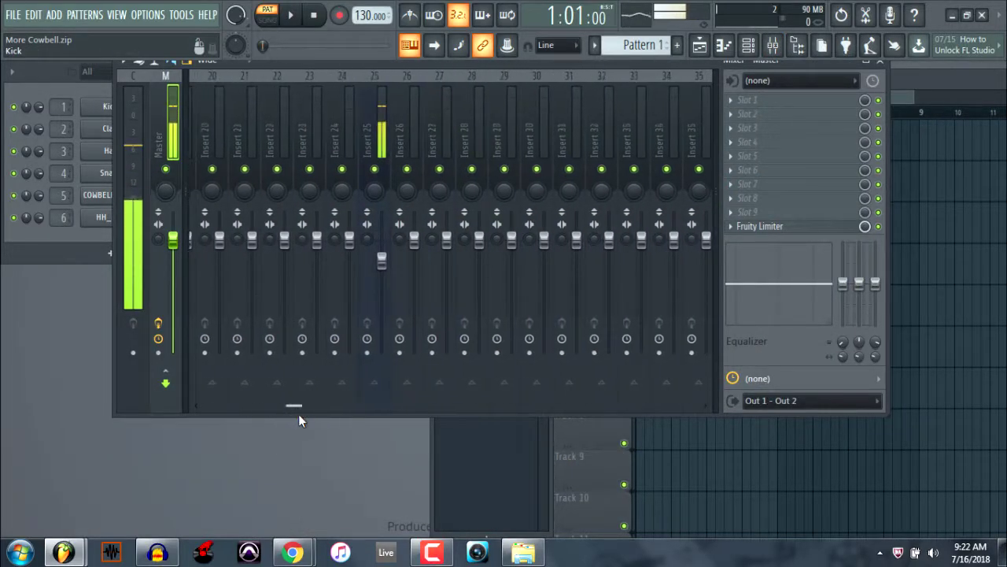
{"action": "left_click", "coordinate": [389, 111]}
{"action": "left_click", "coordinate": [773, 80]}
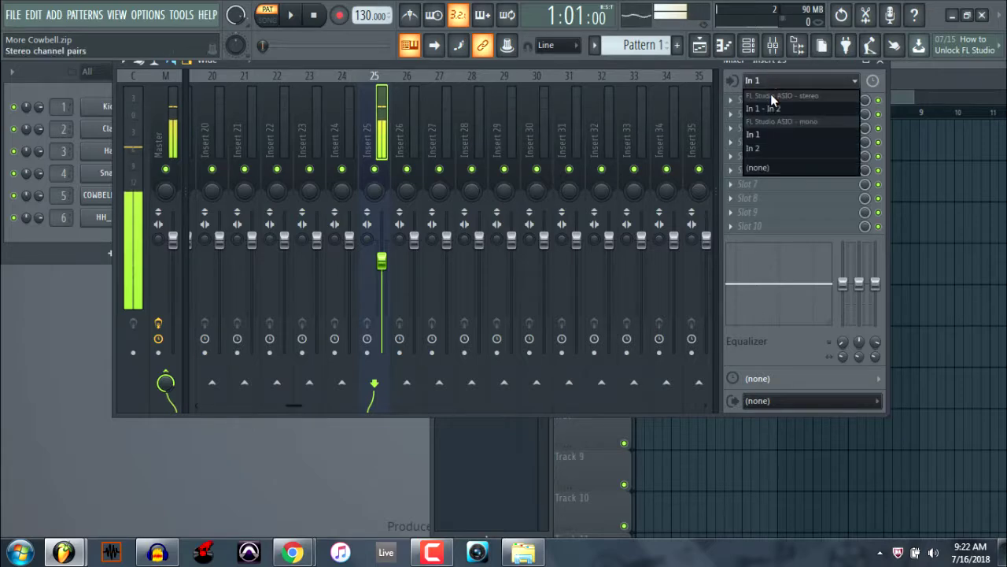
{"action": "left_click", "coordinate": [758, 167]}
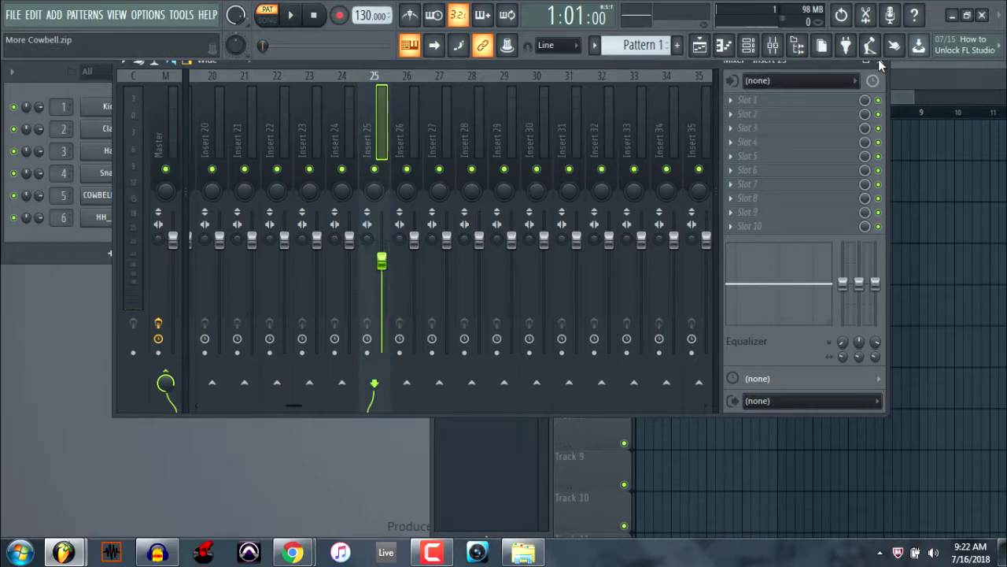
{"action": "left_click", "coordinate": [879, 61]}
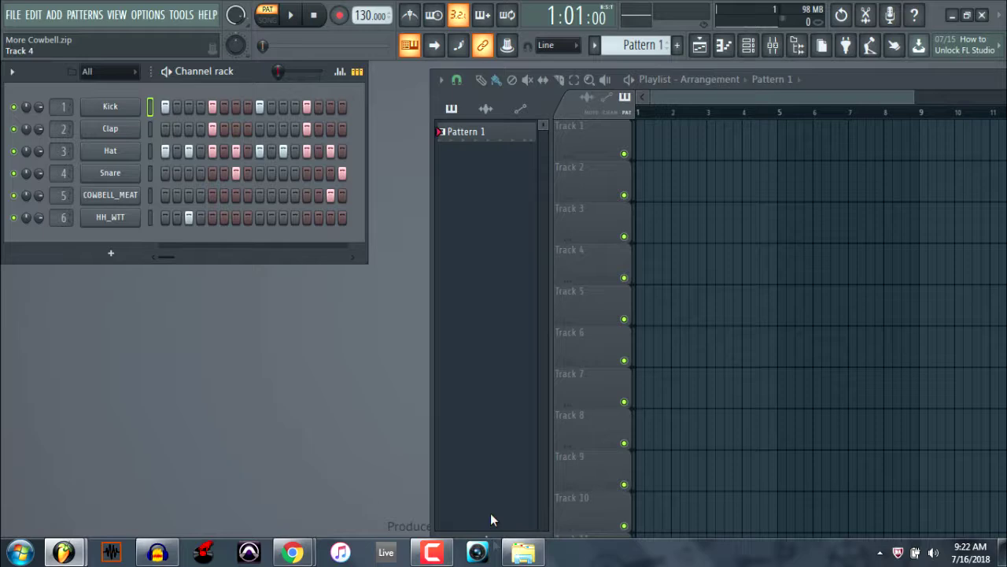
{"action": "left_click", "coordinate": [524, 551]}
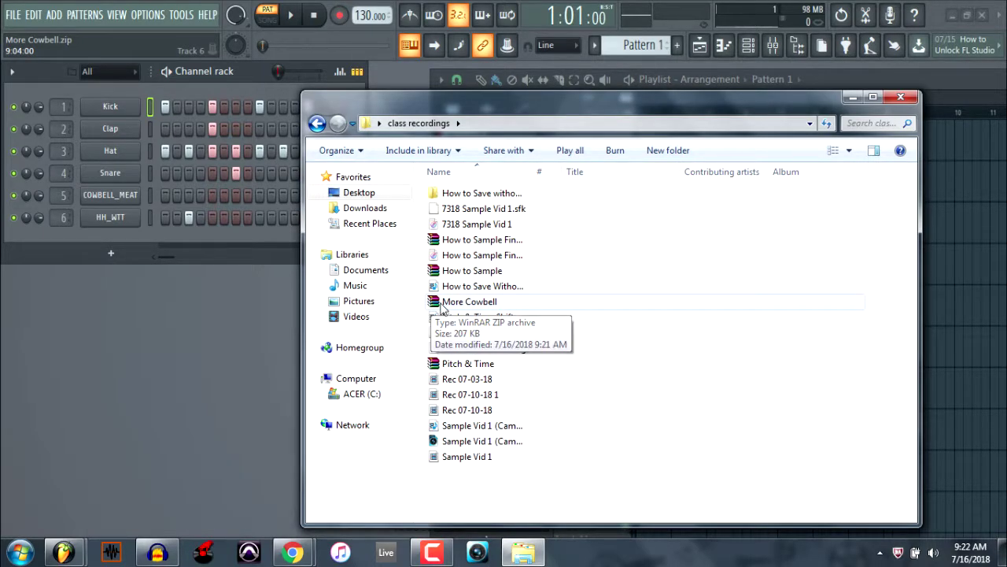
- Open More Cowbell.zip in WinRAR from Explorer and dismiss the licence reminder
{"action": "right_click", "coordinate": [442, 307]}
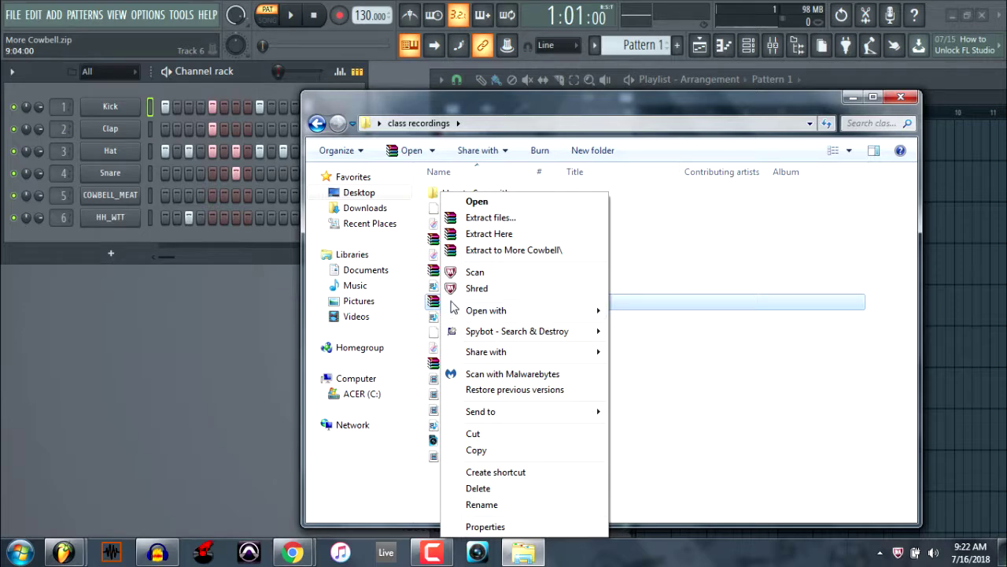
{"action": "left_click", "coordinate": [496, 202]}
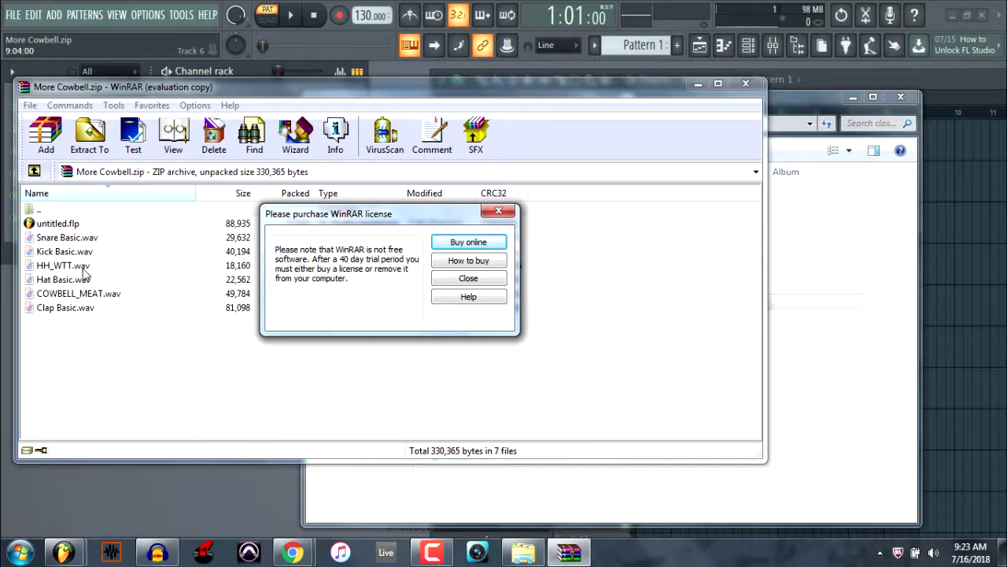
{"action": "left_click", "coordinate": [468, 278]}
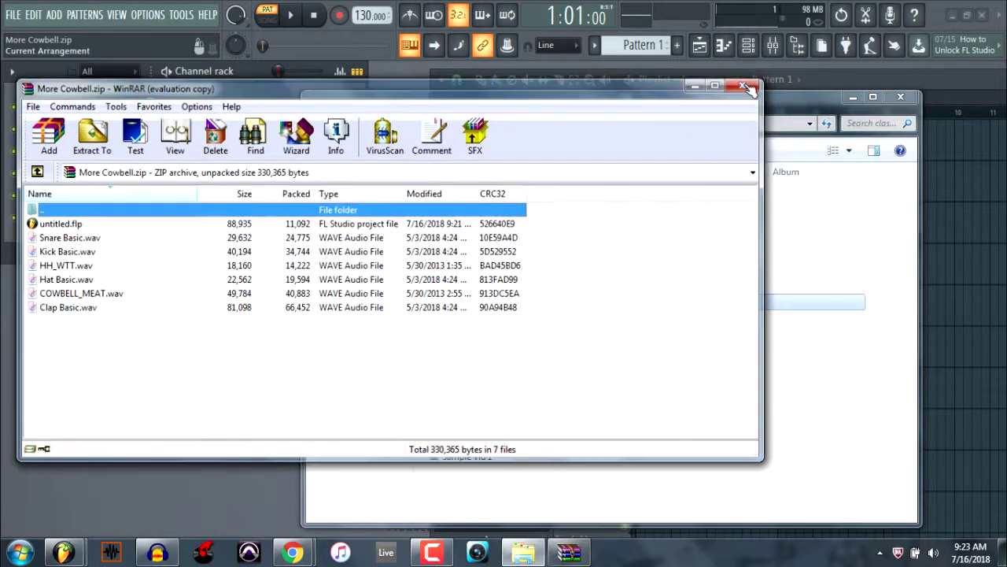
- Close the More Cowbell archive in WinRAR and the class recordings folder window
{"action": "left_click", "coordinate": [745, 84]}
{"action": "left_click", "coordinate": [901, 96]}
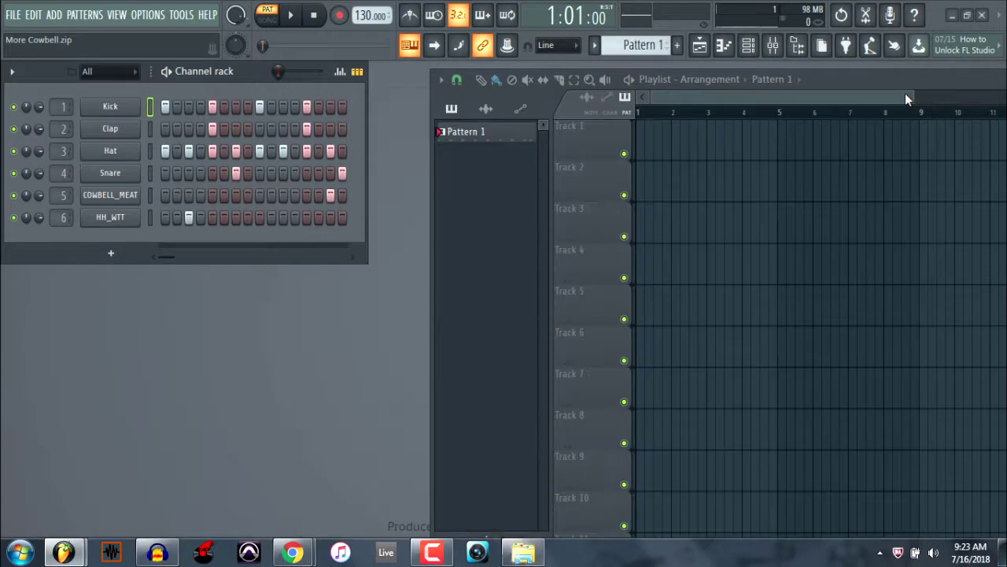